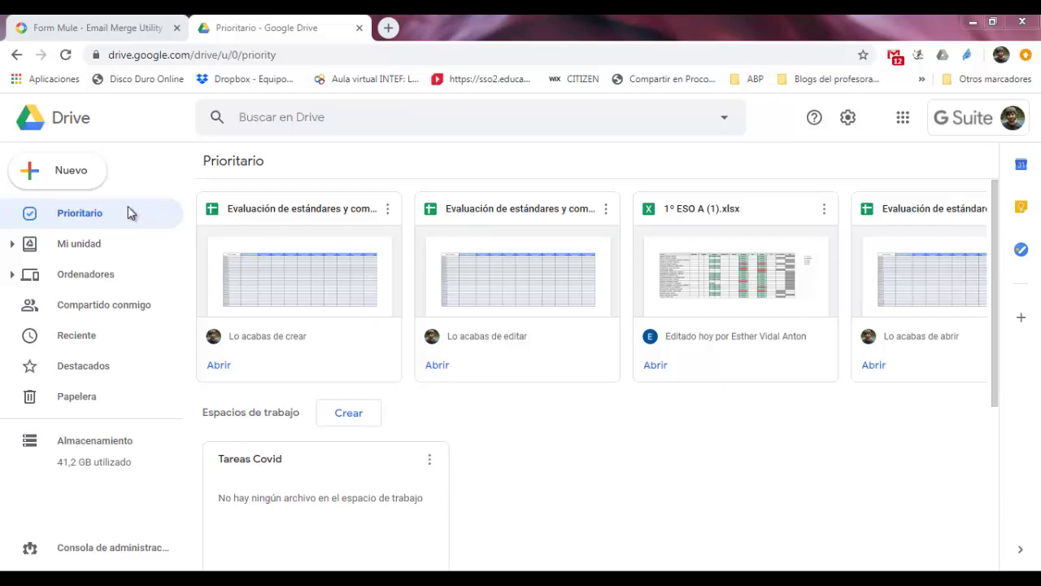
From Drive's Nuevo menu, start a new Google spreadsheet Desde una plantilla to reach the template gallery
{"action": "left_click", "coordinate": [73, 174]}
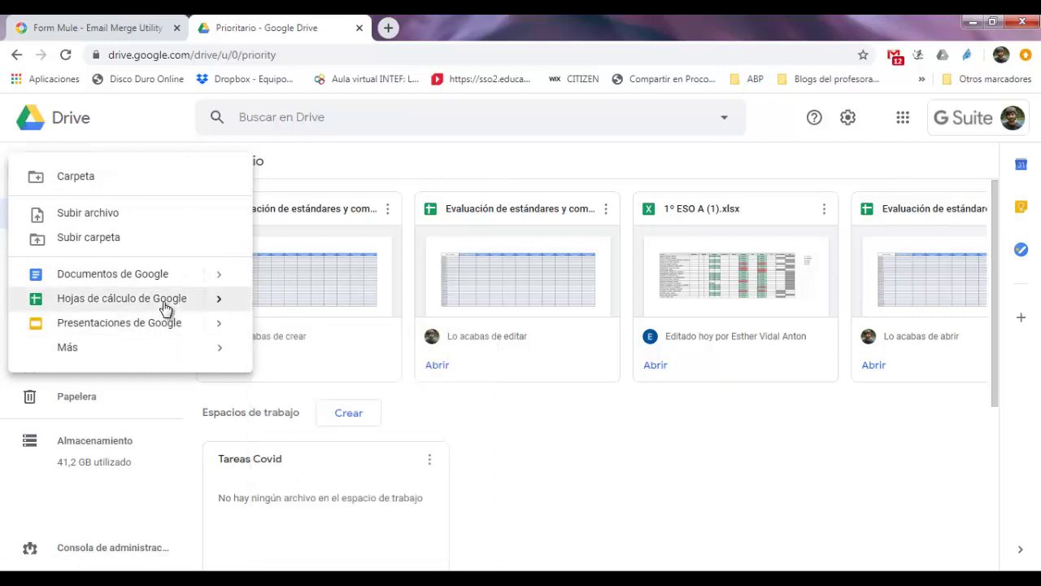
{"action": "mouse_move", "coordinate": [215, 301]}
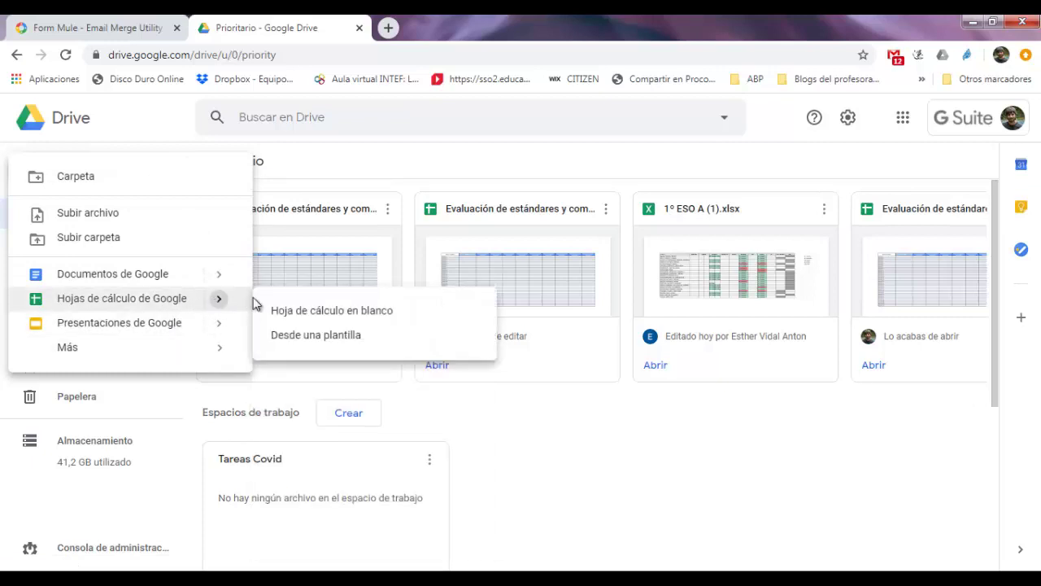
{"action": "left_click", "coordinate": [277, 334]}
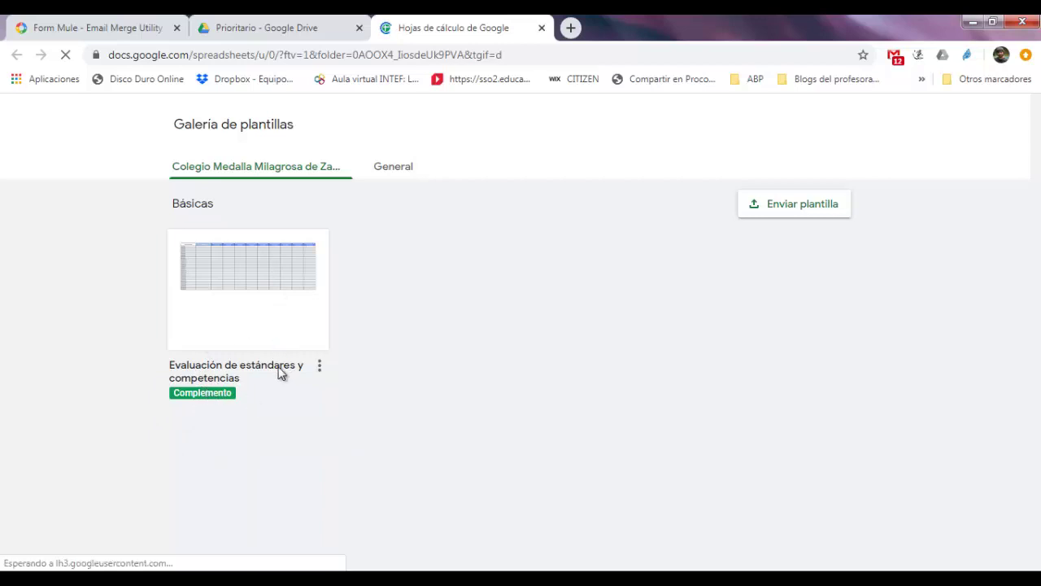
Copy the Evaluación de estándares y competencias template and start typing the student's name over Alumno/a 1 in A2
{"action": "left_click", "coordinate": [296, 309]}
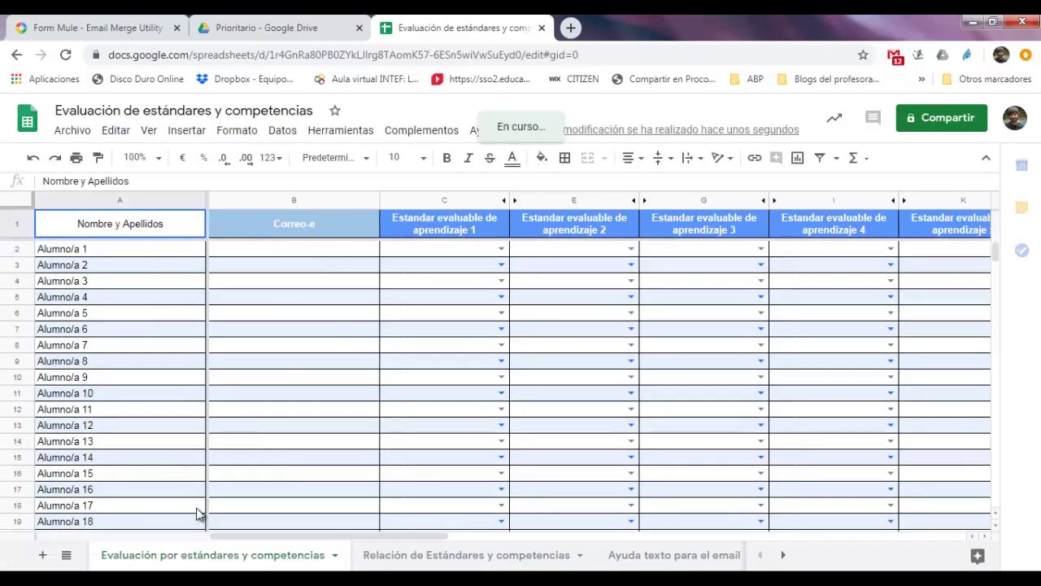
{"action": "left_click", "coordinate": [160, 249], "text": "shift"}
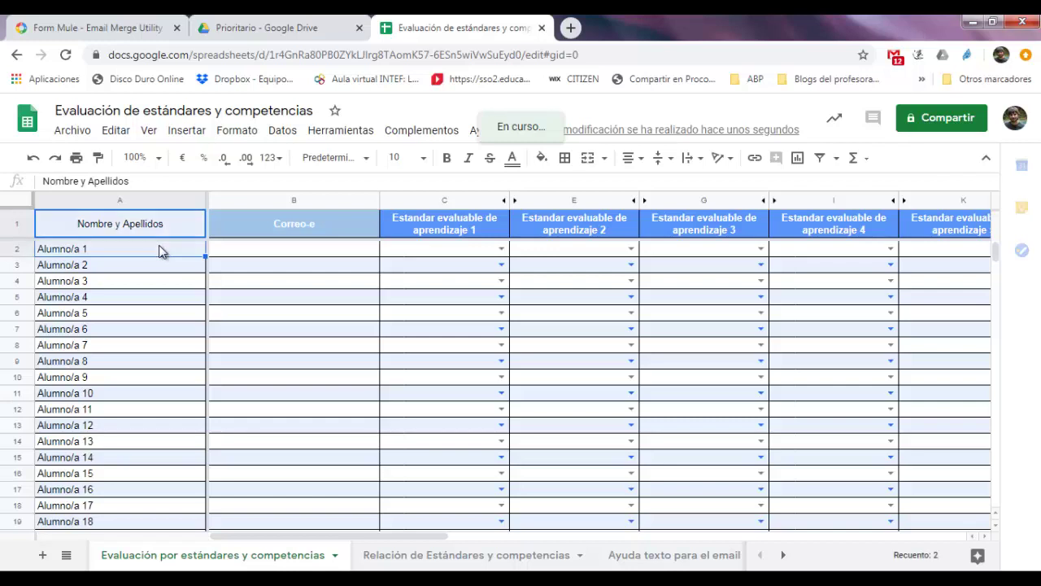
{"action": "left_click", "coordinate": [160, 248]}
{"action": "mouse_move", "coordinate": [162, 585]}
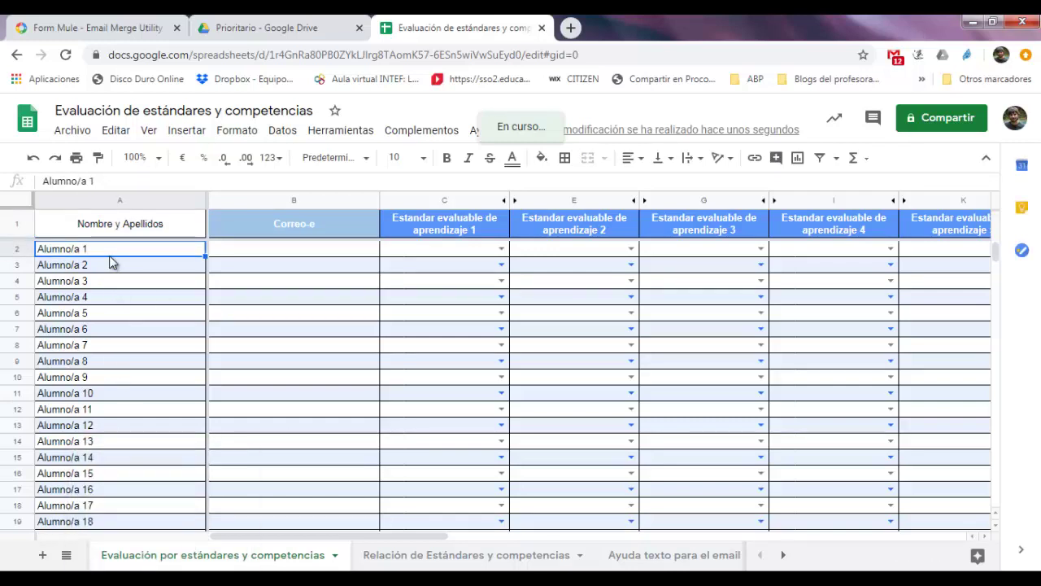
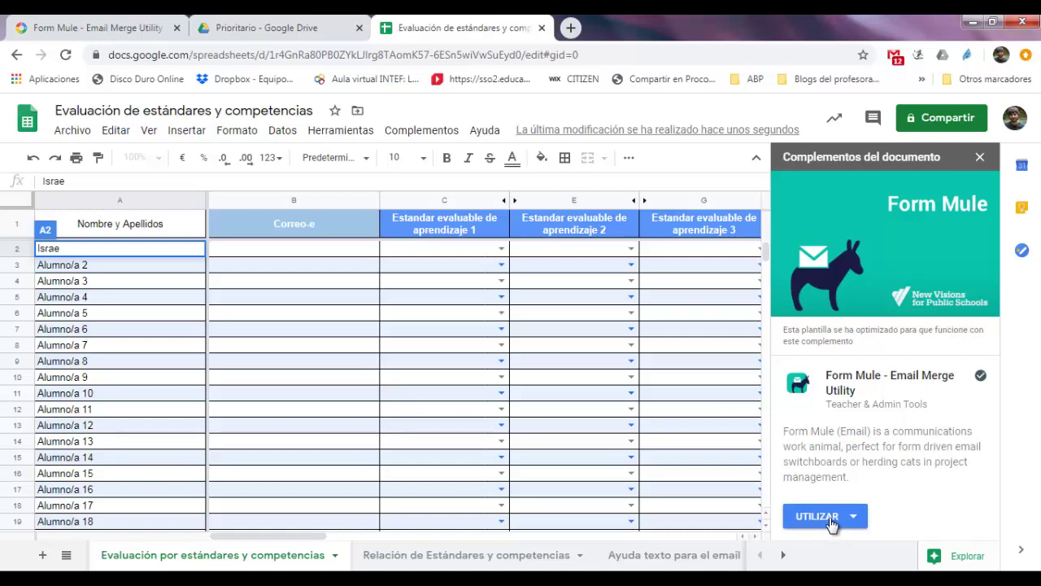
Close the Form Mule panel and complete the first student's full name in A2
{"action": "left_click", "coordinate": [981, 162]}
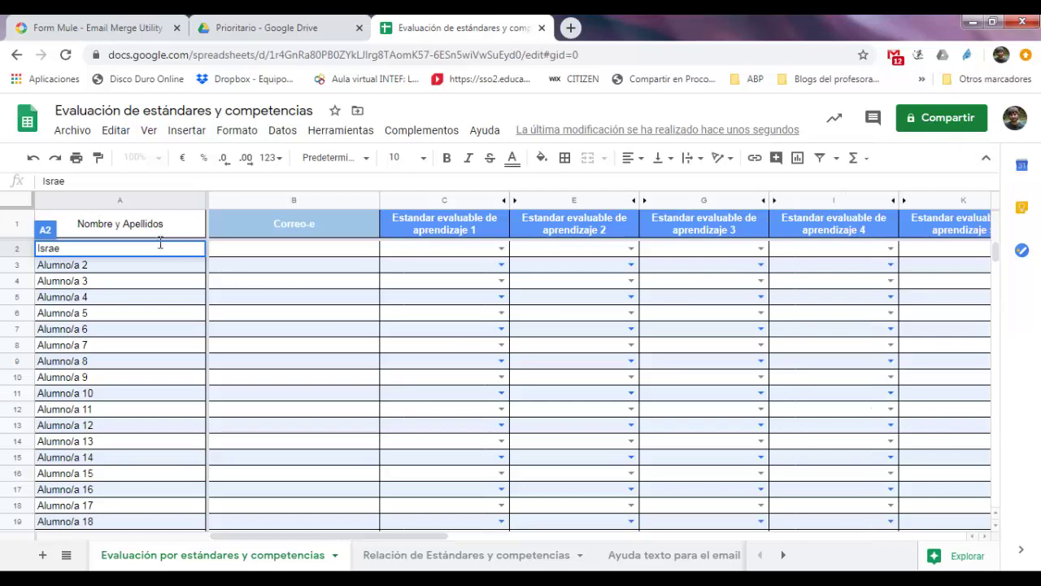
{"action": "double_click", "coordinate": [159, 247]}
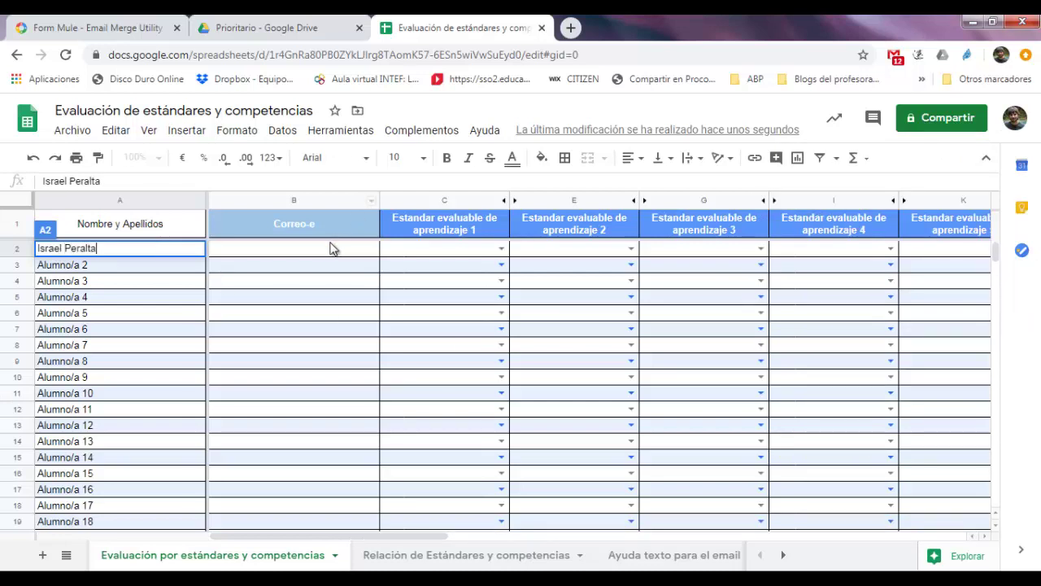
{"action": "left_click", "coordinate": [329, 253]}
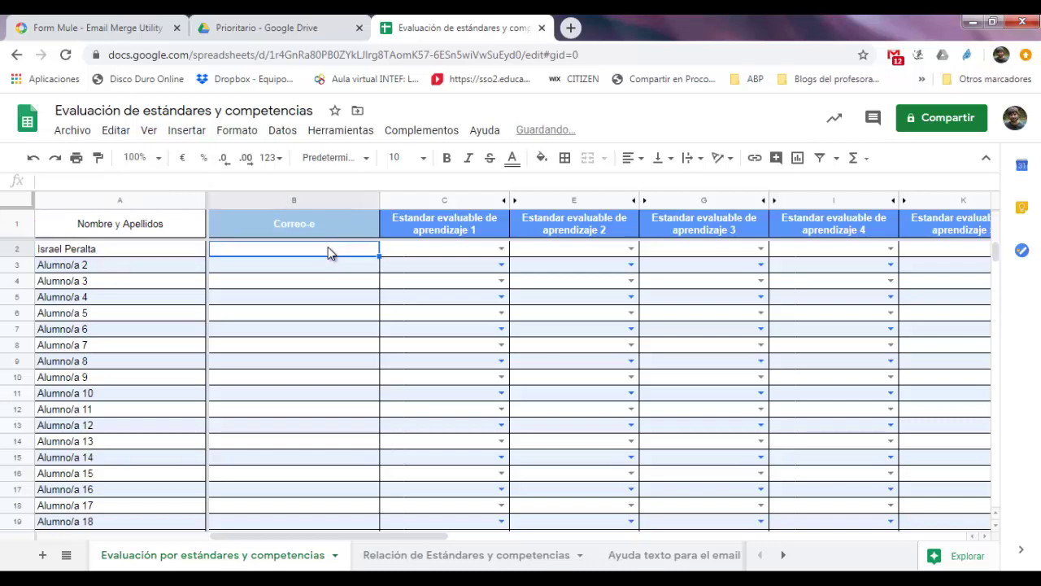
Enter the student's e-mail address in B2
{"action": "key", "text": "BackSpace"}
{"action": "key", "text": "BackSpace"}
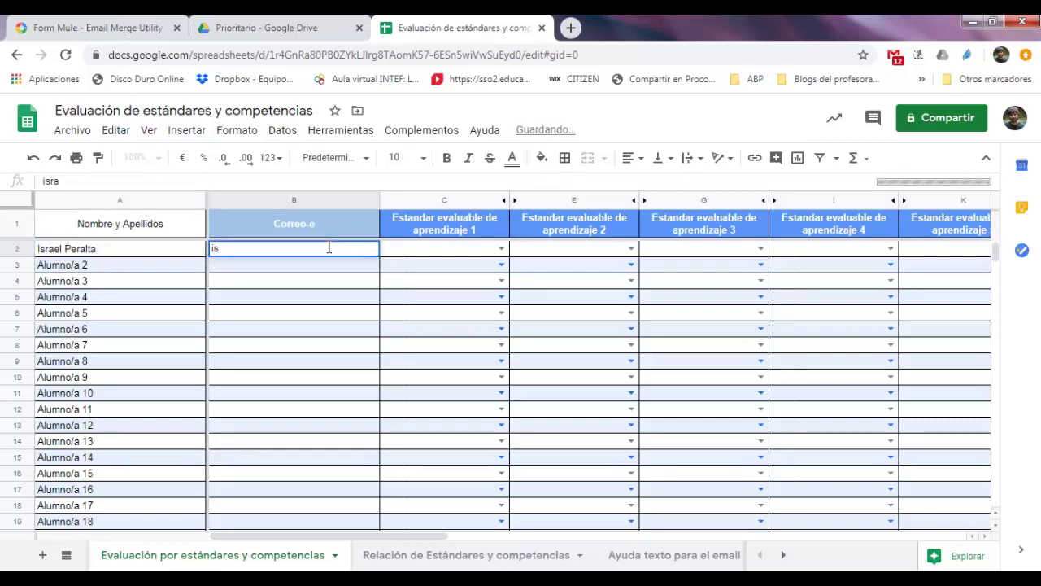
{"action": "key", "text": "BackSpace"}
{"action": "key", "text": "BackSpace"}
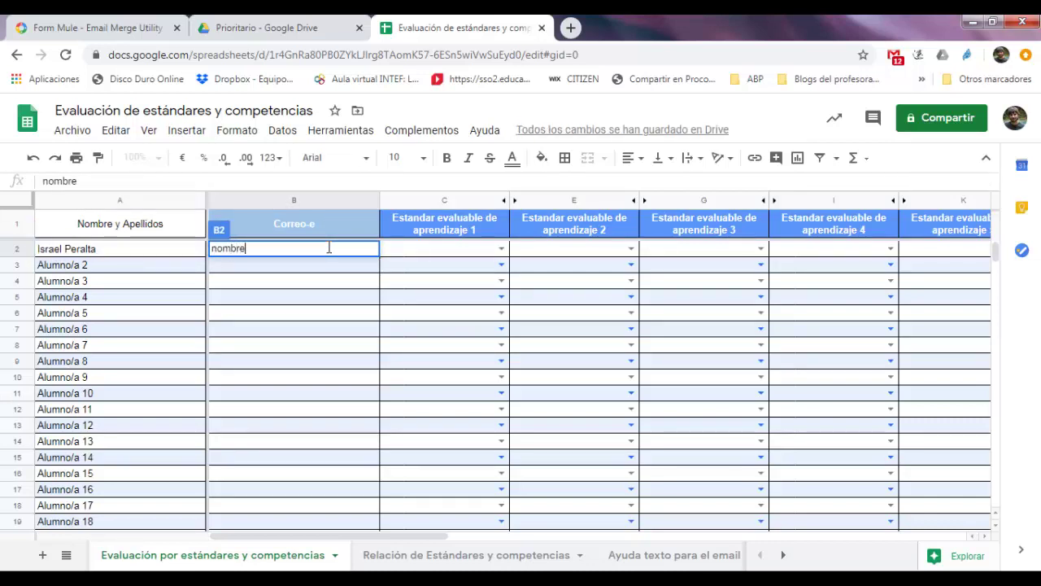
{"action": "key", "text": "BackSpace"}
{"action": "key", "text": "BackSpace"}
{"action": "key", "text": "BackSpace"}
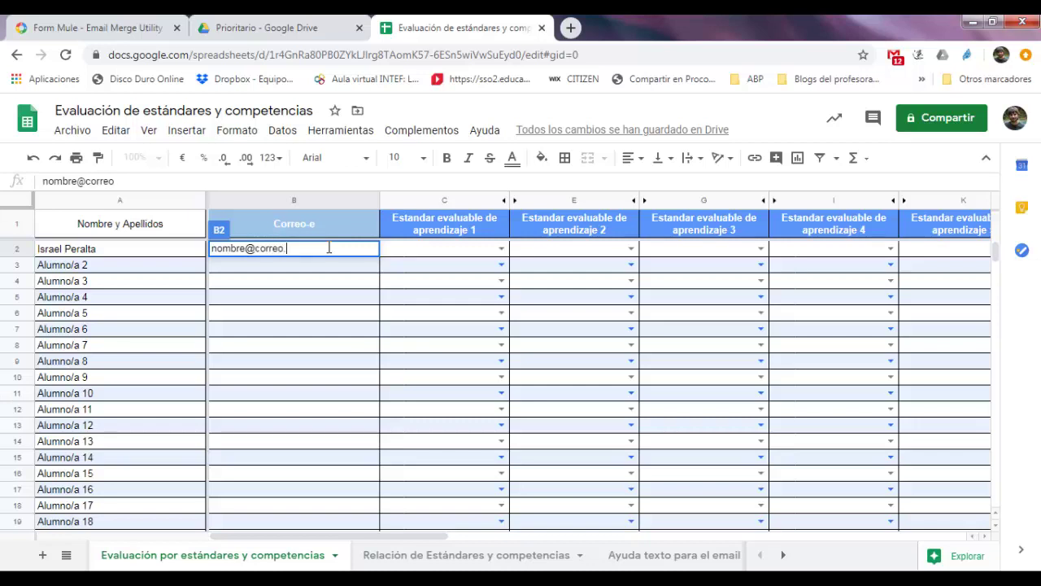
{"action": "left_click", "coordinate": [354, 356]}
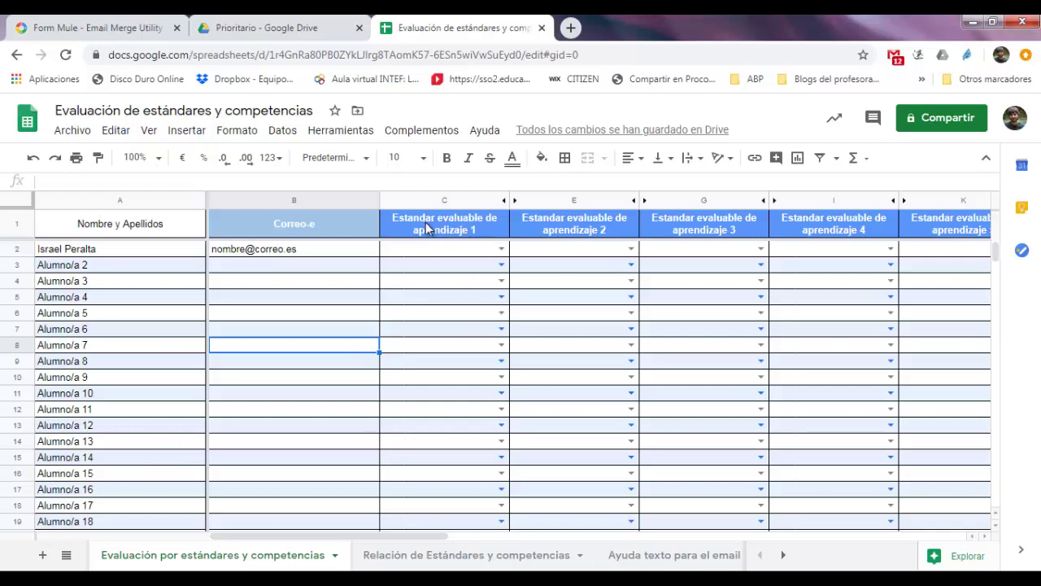
Rename C1 to 'Saber jugar mus' and E1 to 'Cocinar con los ojos cerrados'
{"action": "left_click", "coordinate": [429, 231]}
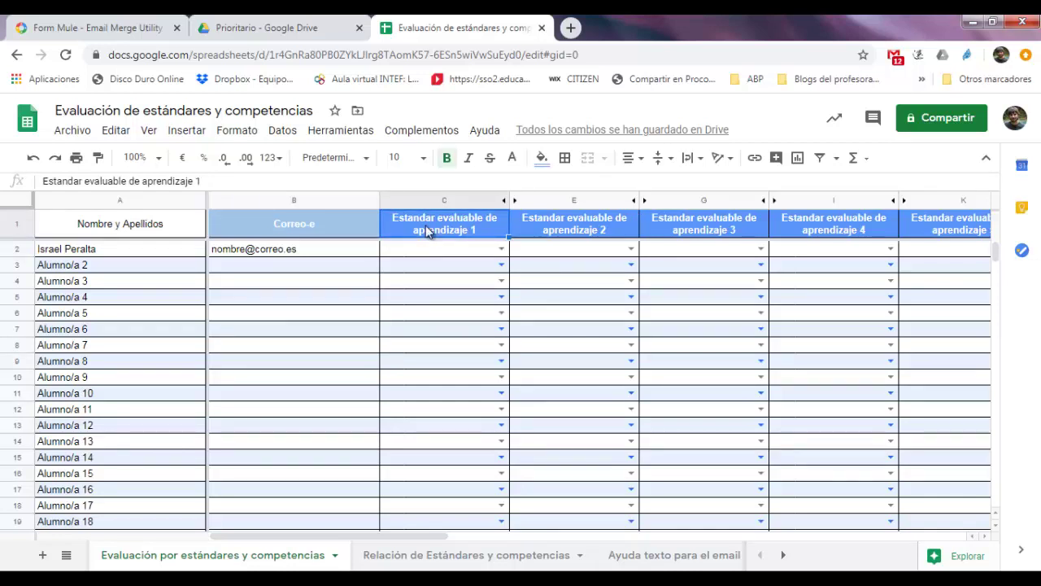
{"action": "type", "text": "Sabe"}
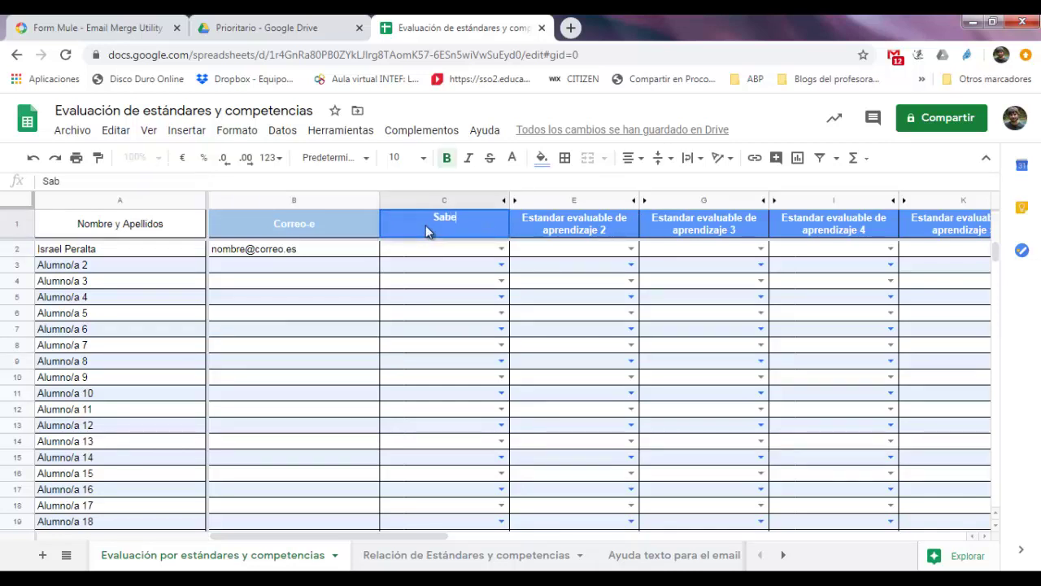
{"action": "type", "text": "r mus"}
{"action": "left_click", "coordinate": [446, 220]}
{"action": "type", "text": "jugar"}
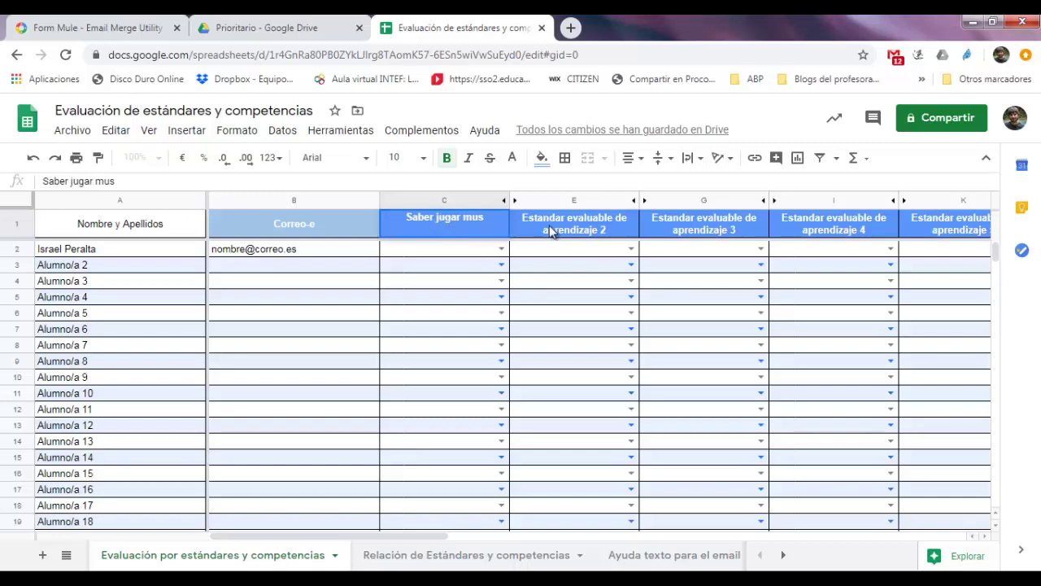
{"action": "left_click", "coordinate": [550, 228]}
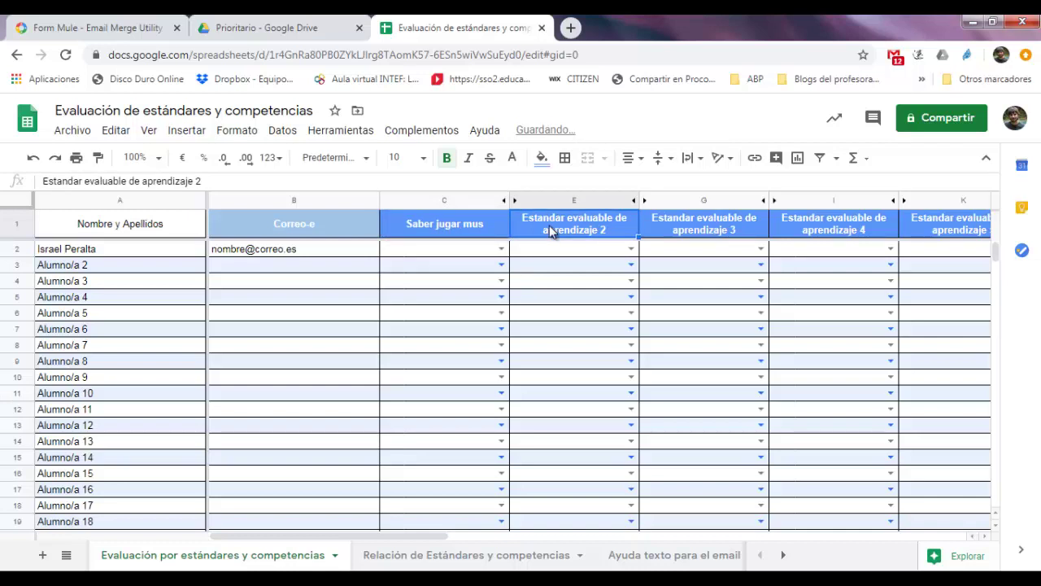
{"action": "type", "text": "Cocinar"}
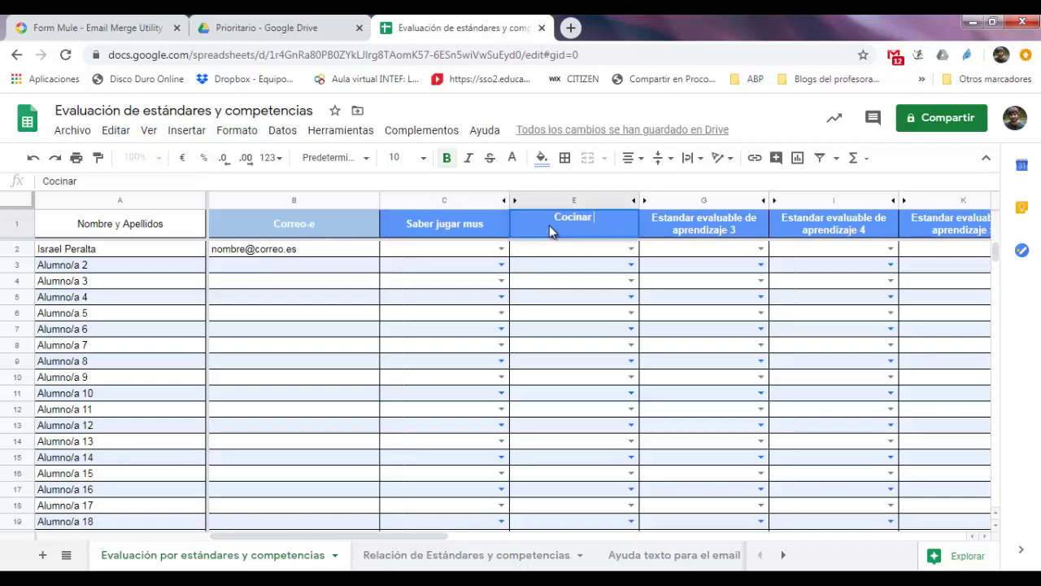
{"action": "type", "text": " con los ojos"}
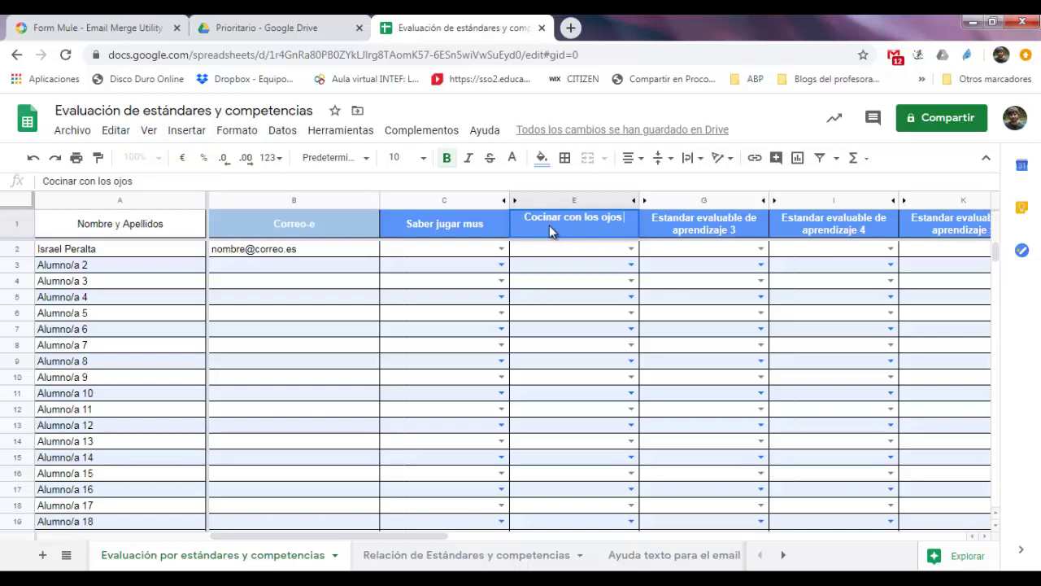
{"action": "type", "text": " cerrados"}
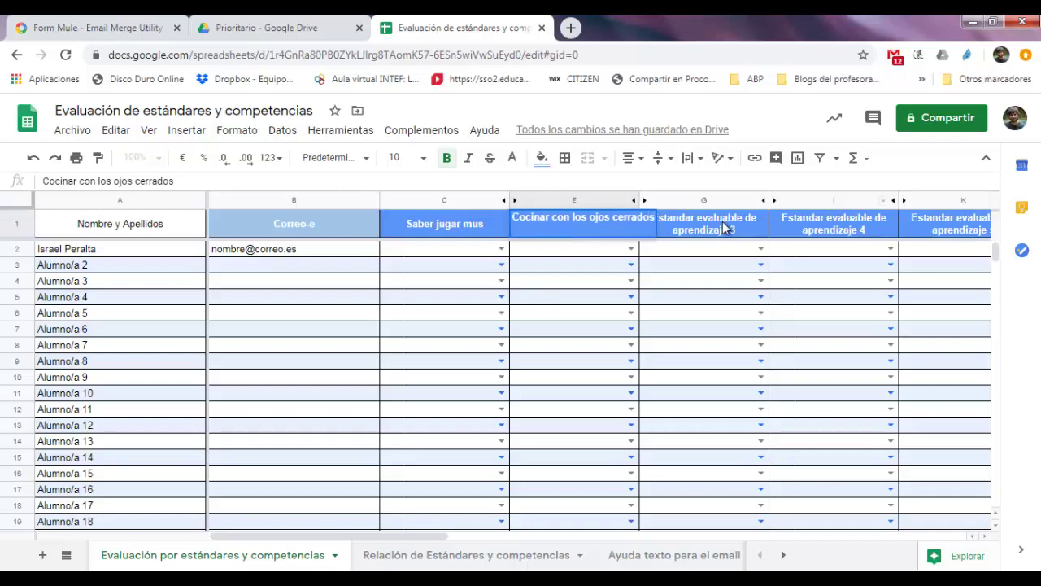
Rename the G1 standard heading to 'Cantar en la ducha'
{"action": "left_click", "coordinate": [722, 230]}
{"action": "type", "text": "a"}
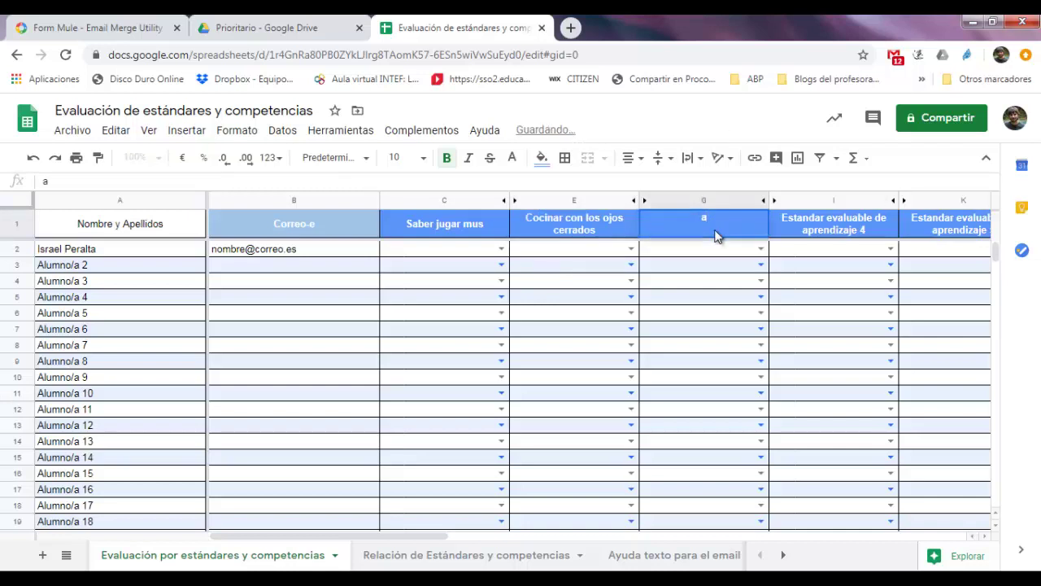
{"action": "key", "text": "BackSpace"}
{"action": "type", "text": "Cca"}
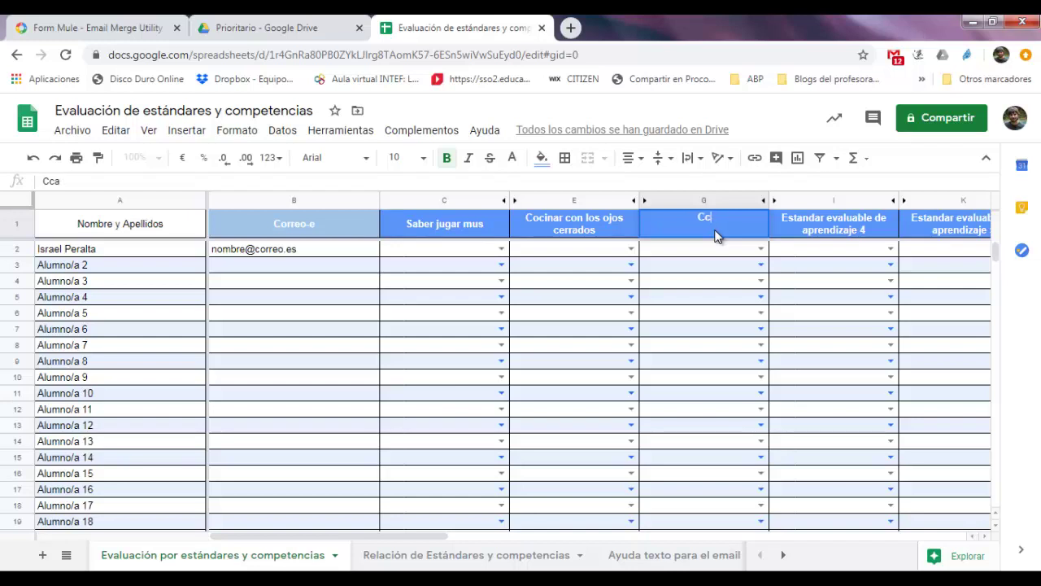
{"action": "key", "text": "BackSpace"}
{"action": "key", "text": "BackSpace"}
{"action": "type", "text": "antar en la du"}
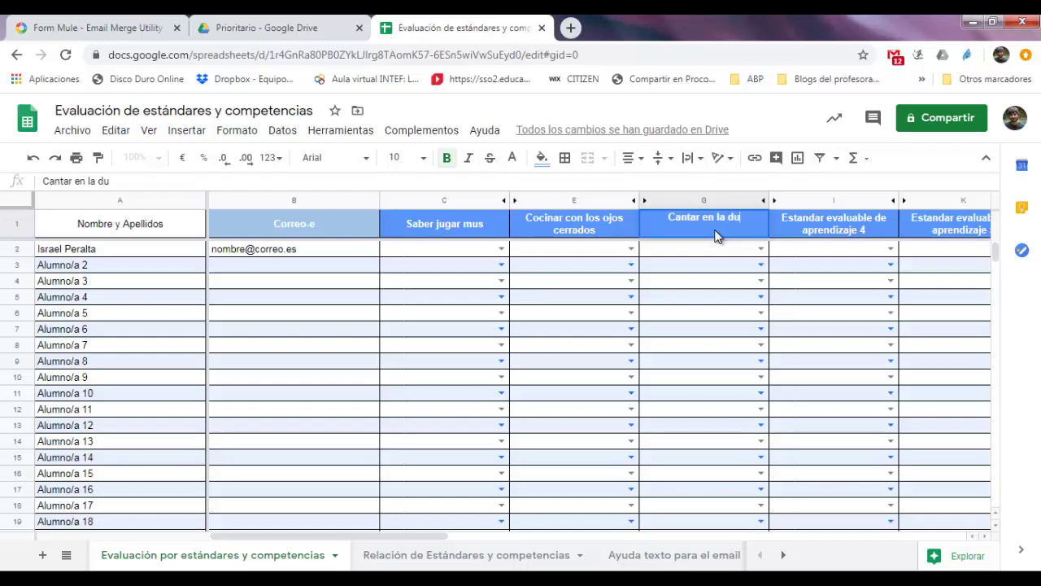
{"action": "type", "text": "cha"}
{"action": "key", "text": "Return"}
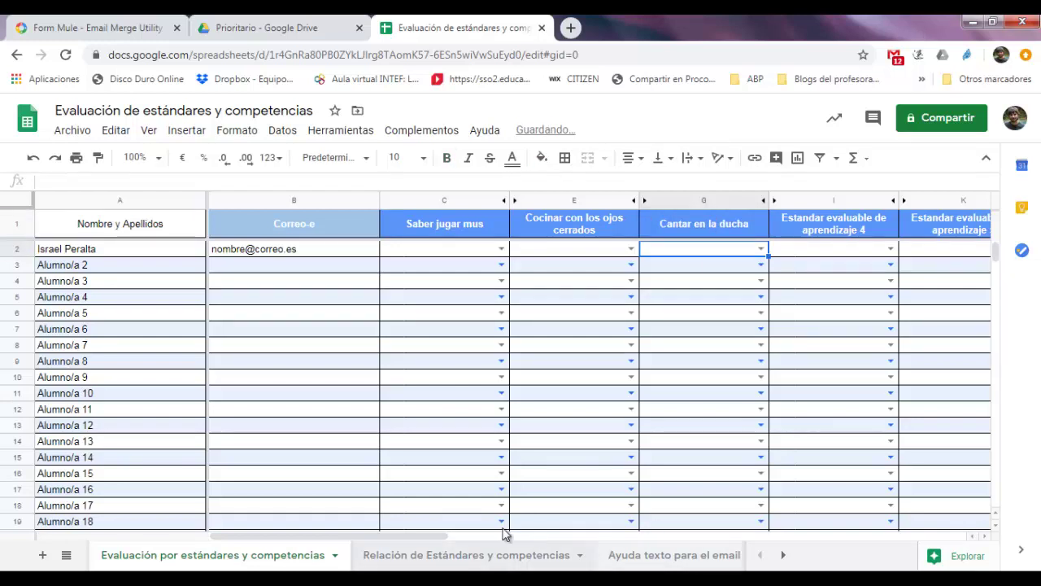
{"action": "left_click", "coordinate": [661, 537]}
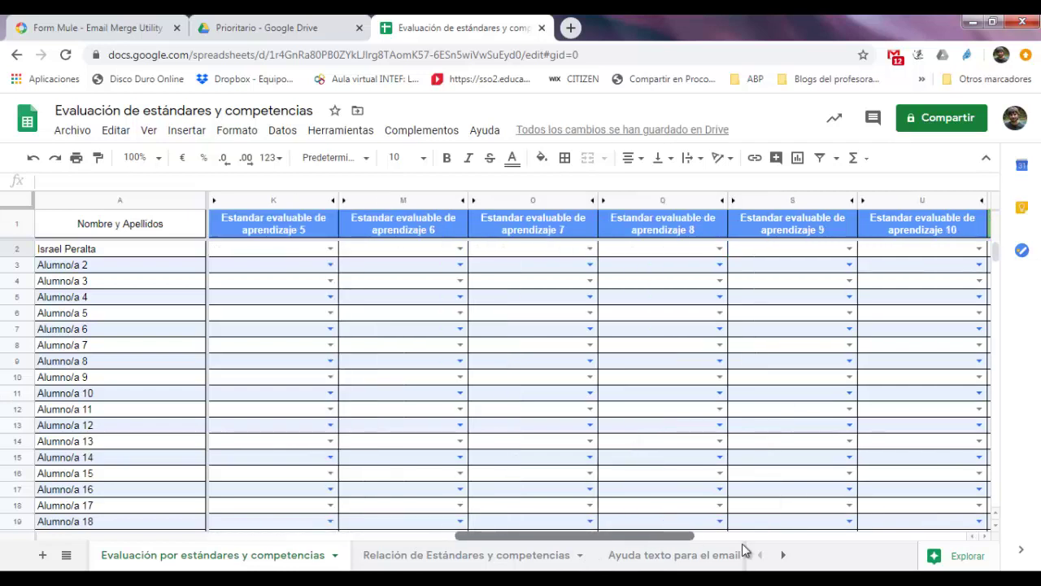
{"action": "scroll", "coordinate": [742, 550], "scroll_direction": "right", "scroll_amount": 3}
{"action": "scroll", "coordinate": [741, 556], "scroll_direction": "left", "scroll_amount": 3}
{"action": "left_click_drag", "start_coordinate": [651, 539], "coordinate": [445, 538]}
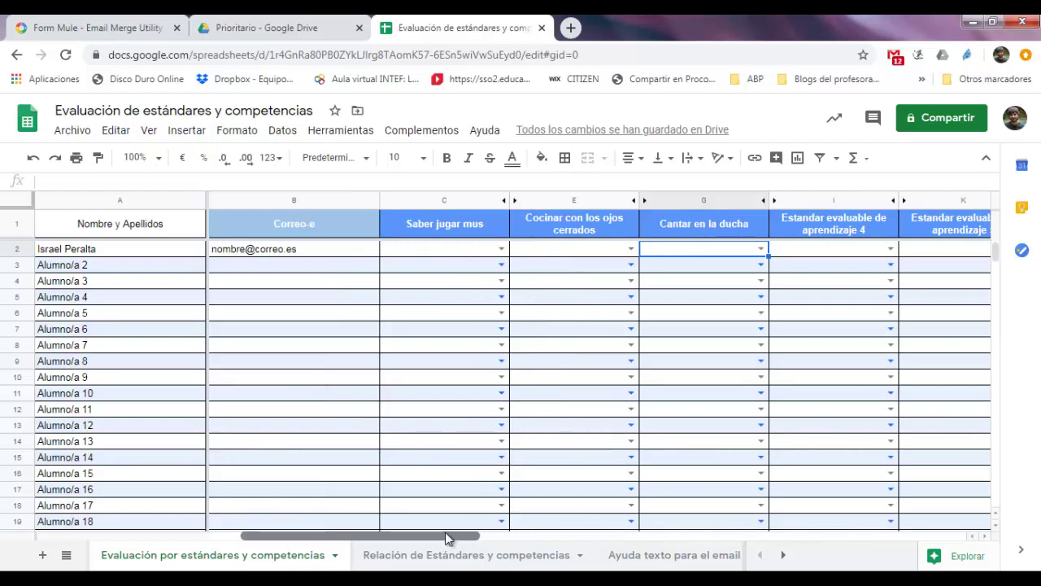
{"action": "left_click_drag", "start_coordinate": [445, 535], "coordinate": [449, 541]}
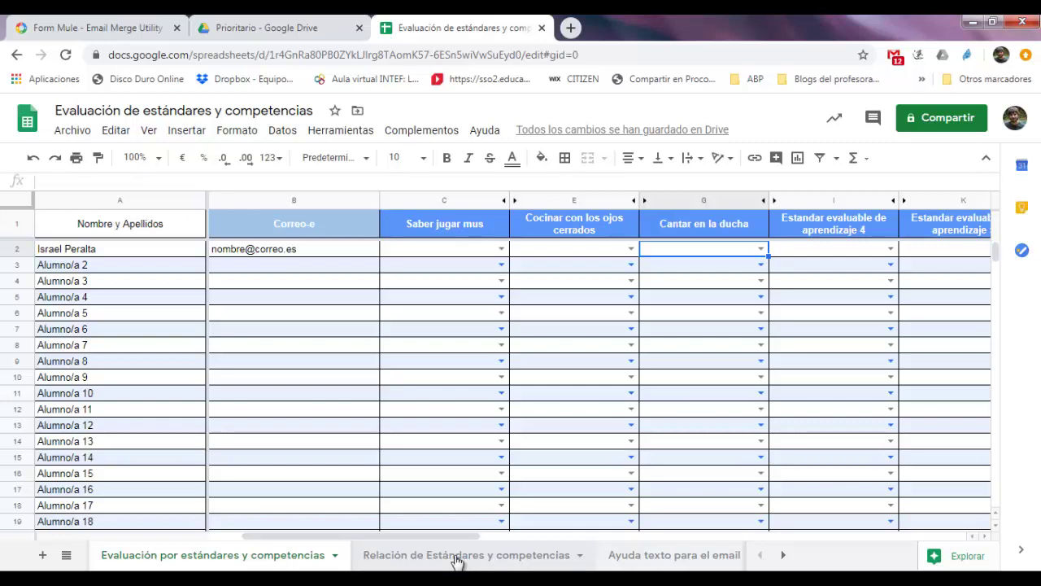
On the Relación de Estándares y competencias sheet, check that the standard names come from the renamed headers
{"action": "left_click", "coordinate": [457, 560]}
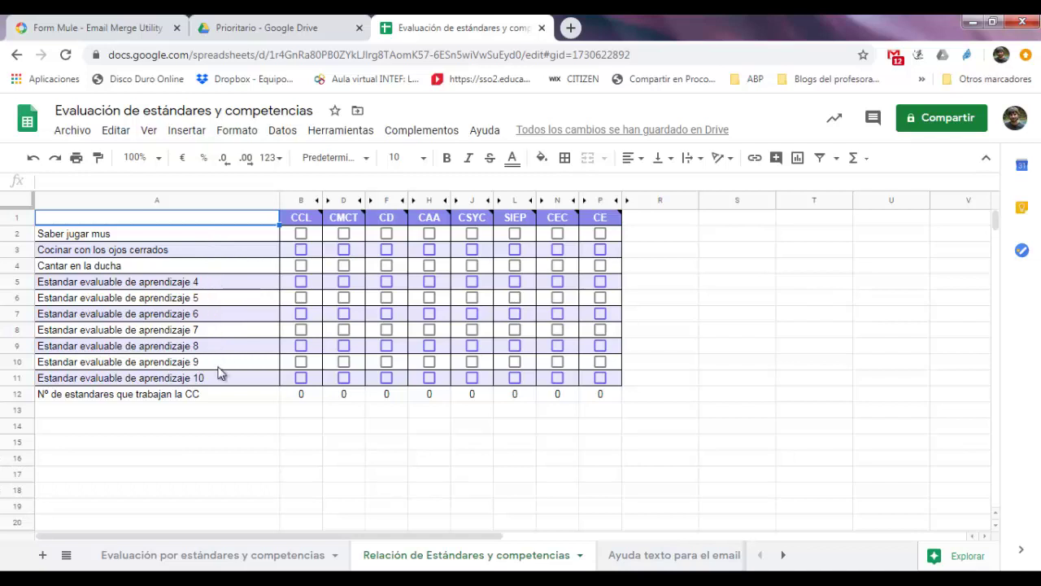
{"action": "left_click", "coordinate": [204, 235]}
{"action": "left_click", "coordinate": [205, 251]}
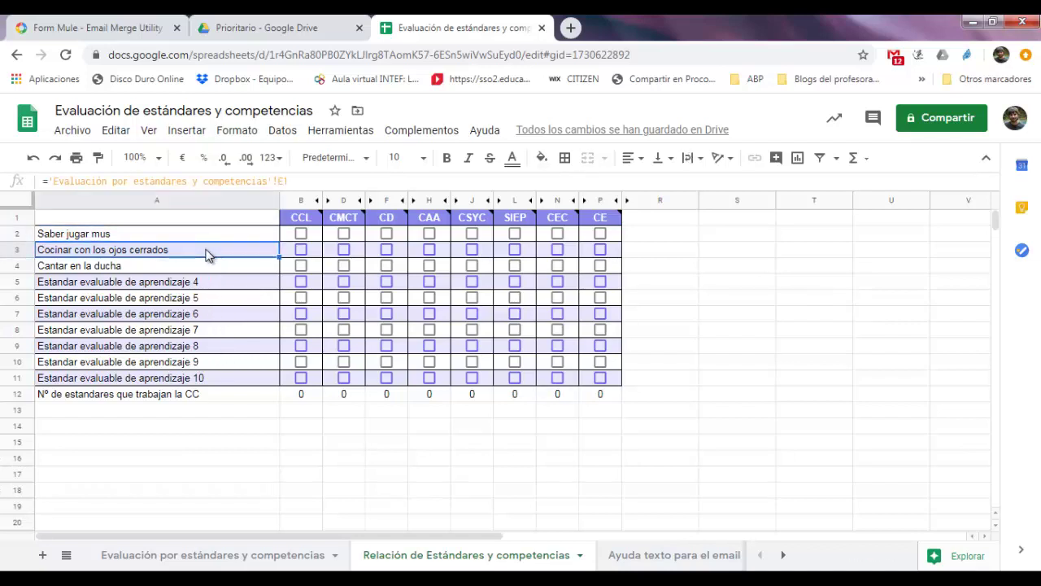
{"action": "left_click", "coordinate": [204, 235]}
{"action": "left_click", "coordinate": [208, 267]}
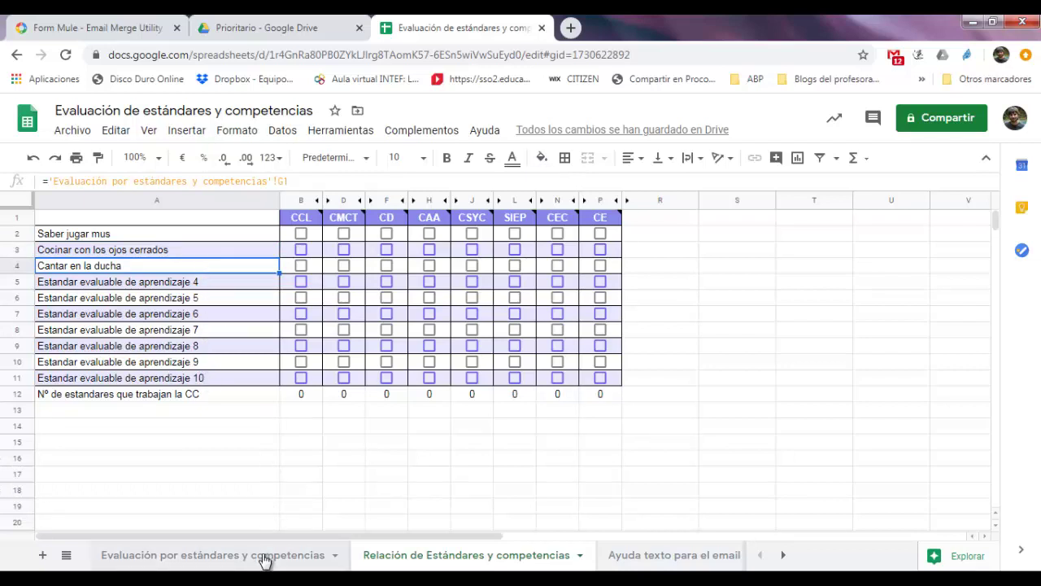
Tick CCL, CMCT, CAA, SIEP, CEC and CSYC for Saber jugar mus
{"action": "left_click", "coordinate": [301, 234]}
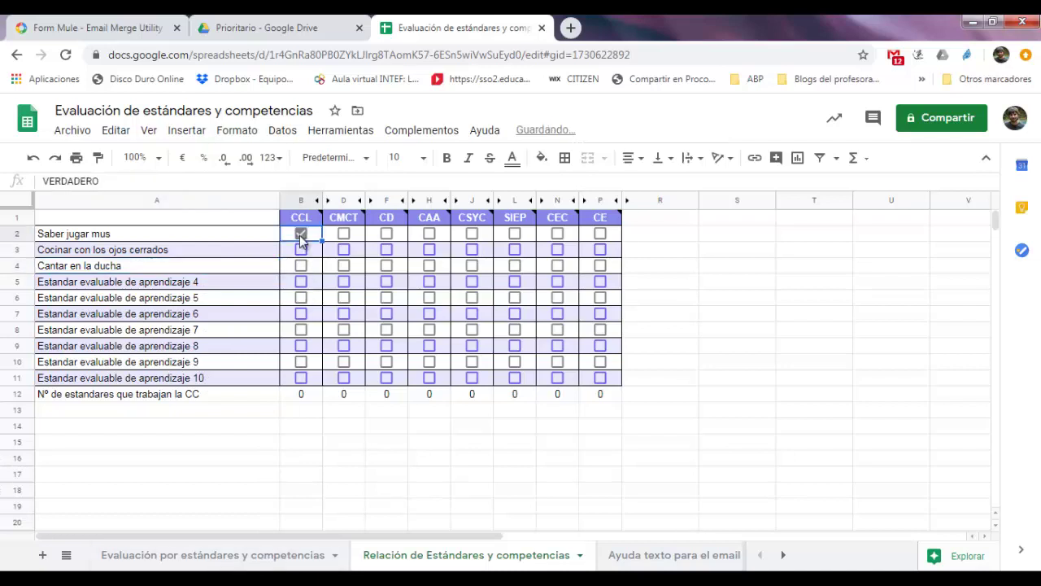
{"action": "left_click", "coordinate": [343, 234]}
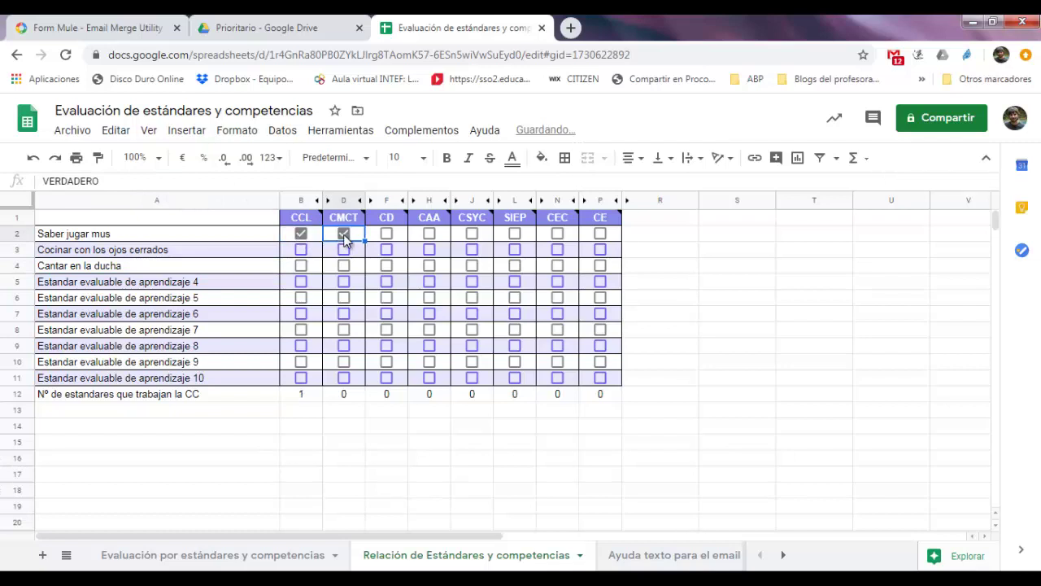
{"action": "left_click", "coordinate": [428, 235]}
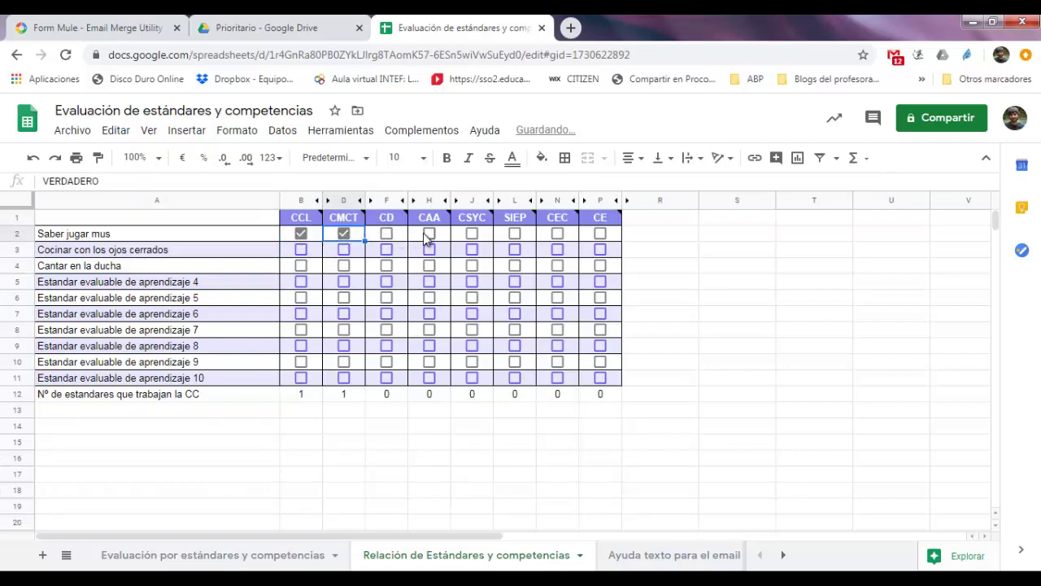
{"action": "left_click", "coordinate": [517, 233]}
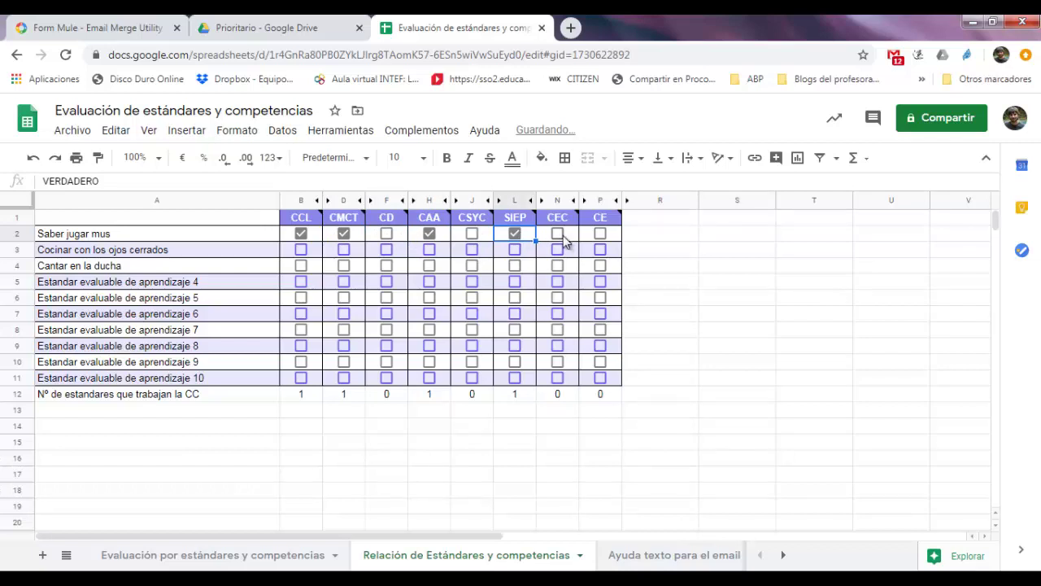
{"action": "left_click", "coordinate": [560, 236]}
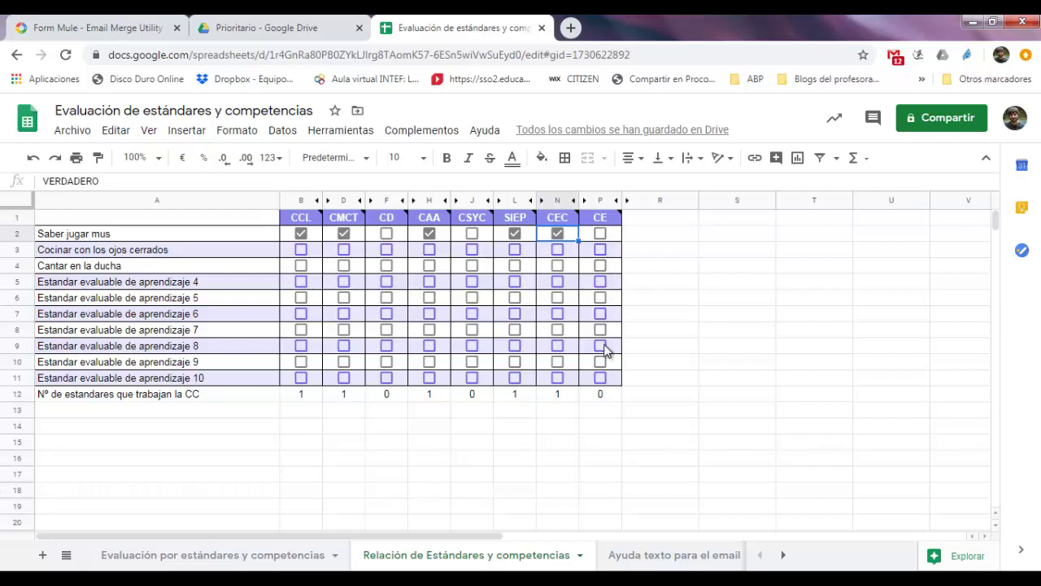
{"action": "mouse_move", "coordinate": [603, 224]}
{"action": "mouse_move", "coordinate": [491, 220]}
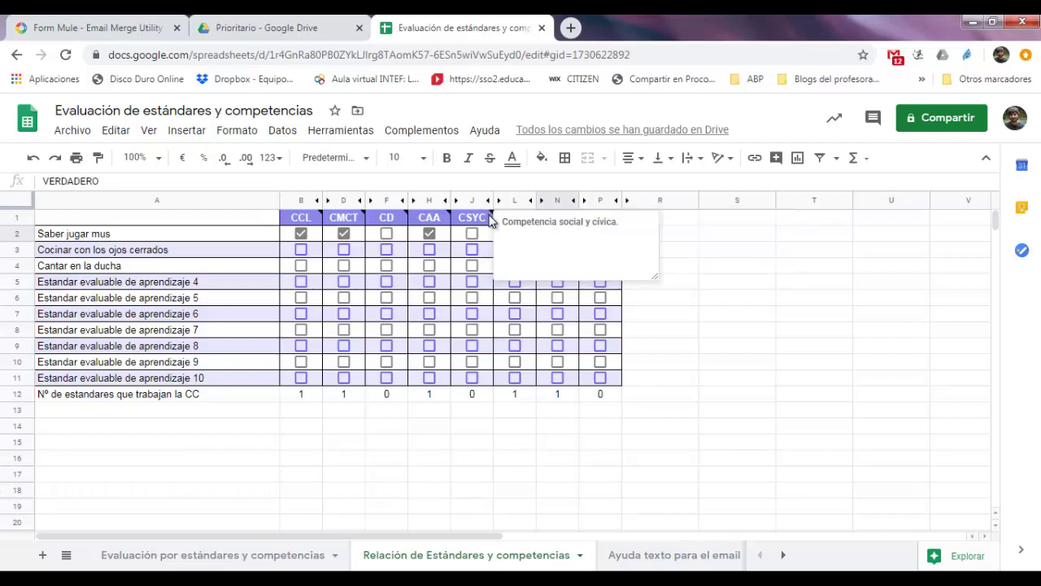
{"action": "left_click", "coordinate": [472, 233]}
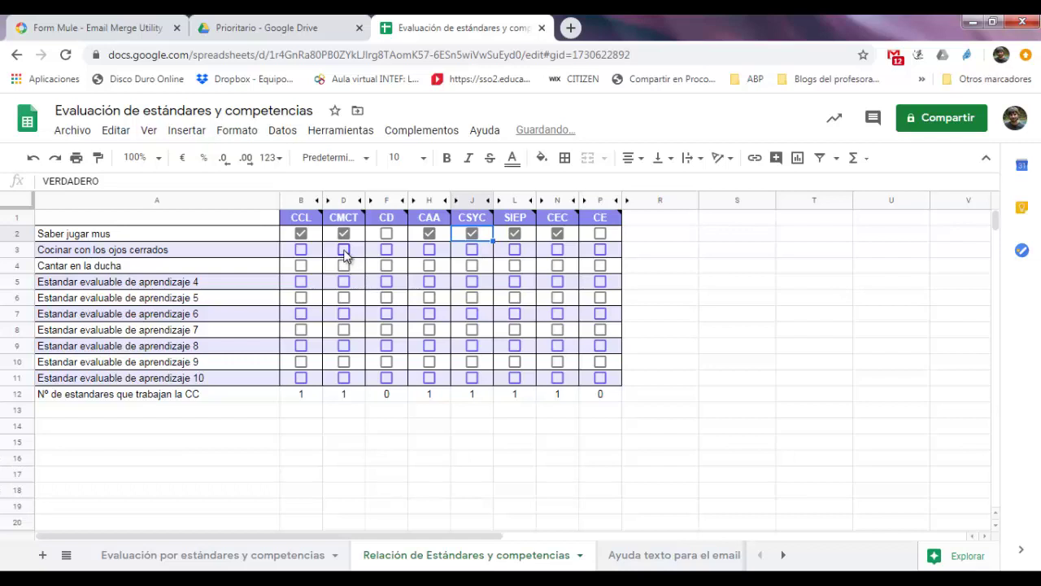
Tick CMCT, CD, CSYC and CCL for Cocinar con los ojos cerrados
{"action": "left_click", "coordinate": [344, 250]}
{"action": "left_click", "coordinate": [476, 255]}
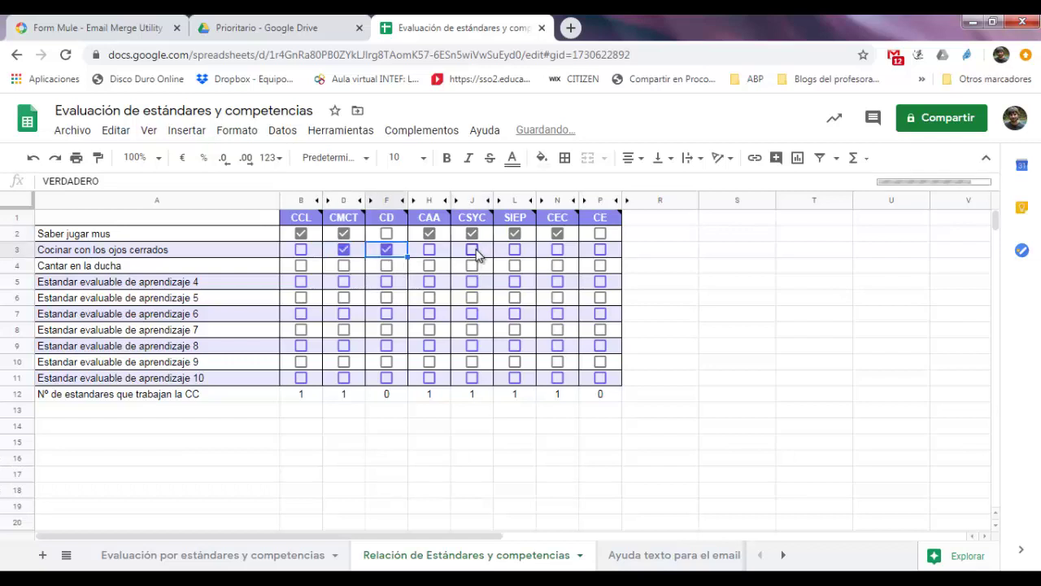
{"action": "left_click", "coordinate": [558, 254]}
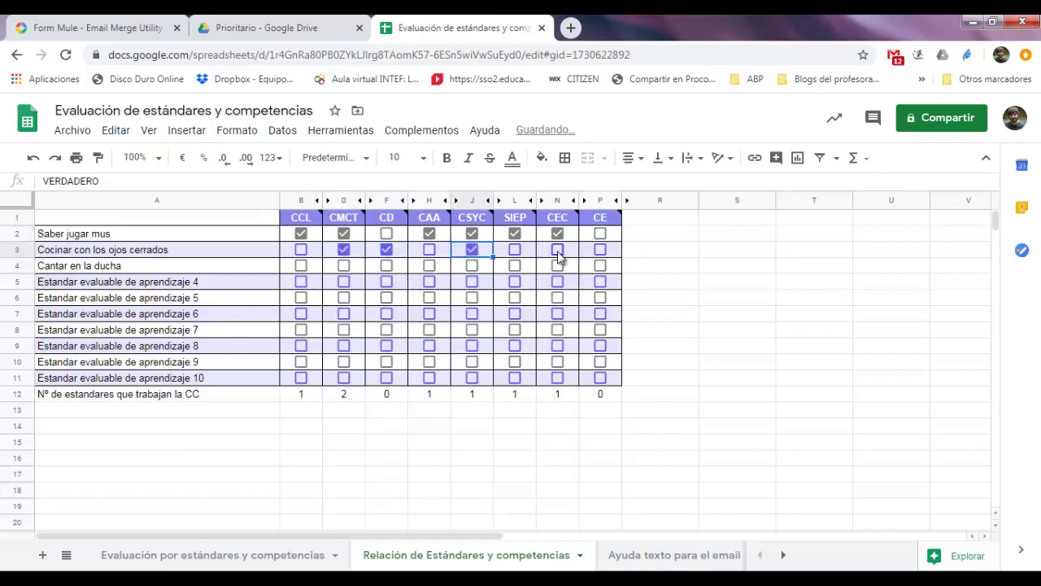
{"action": "left_click", "coordinate": [300, 250]}
Tick CMCT, CD, CAA, SIEP and CEC for Cantar en la ducha
{"action": "left_click", "coordinate": [343, 265]}
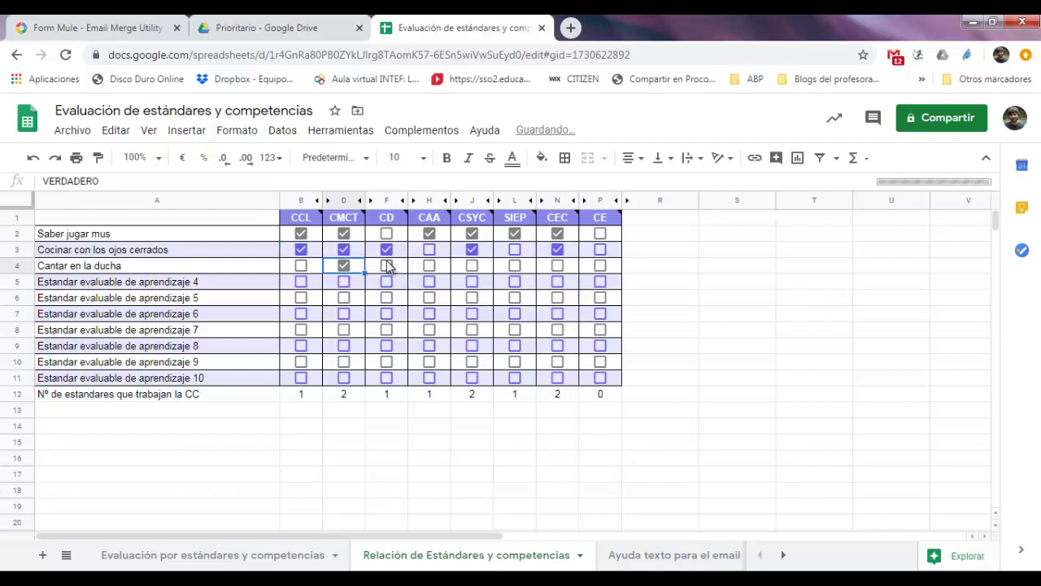
{"action": "left_click", "coordinate": [386, 266]}
{"action": "left_click", "coordinate": [429, 265]}
{"action": "left_click", "coordinate": [515, 266]}
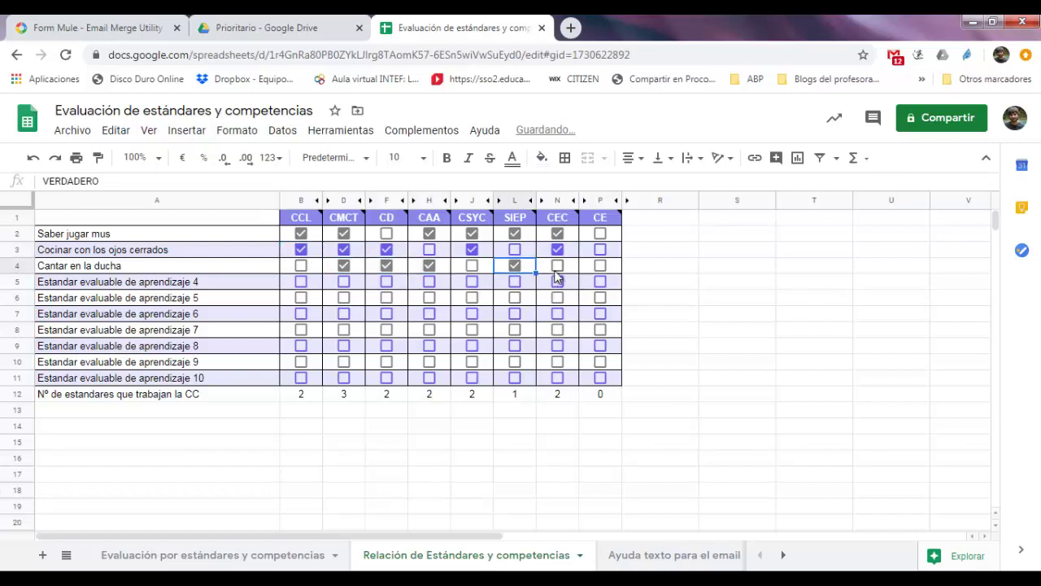
{"action": "left_click", "coordinate": [556, 266]}
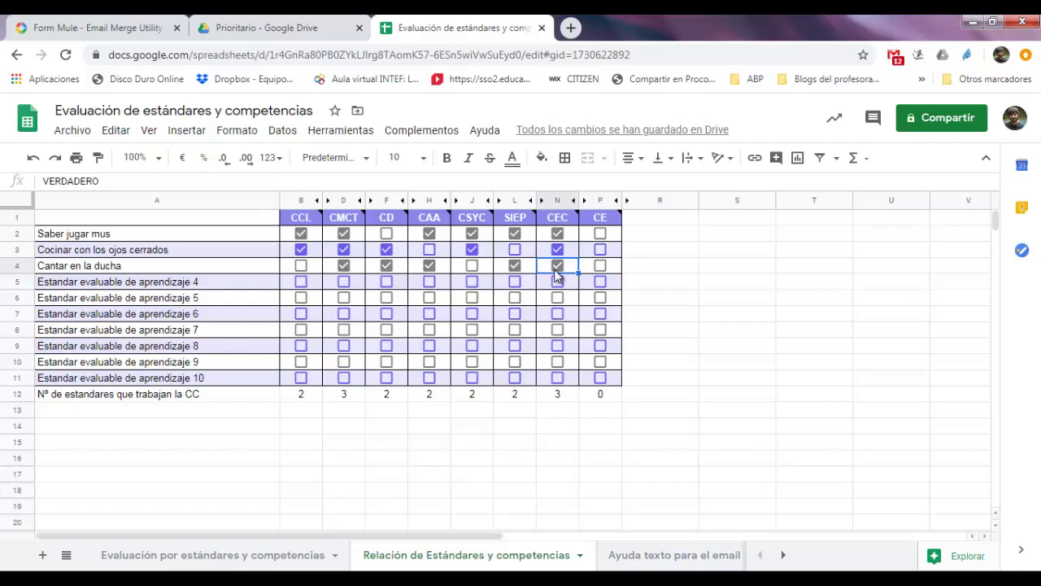
{"action": "left_click", "coordinate": [274, 565]}
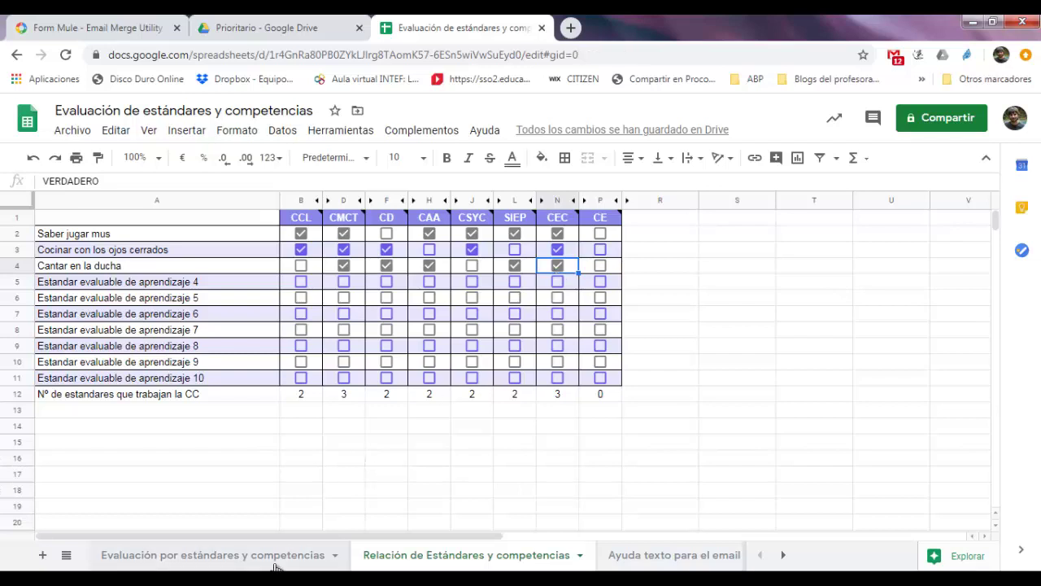
Grade the first student A in Saber jugar mus, C in Cocinar con los ojos cerrados, A in Cantar en la ducha
{"action": "left_click", "coordinate": [441, 561]}
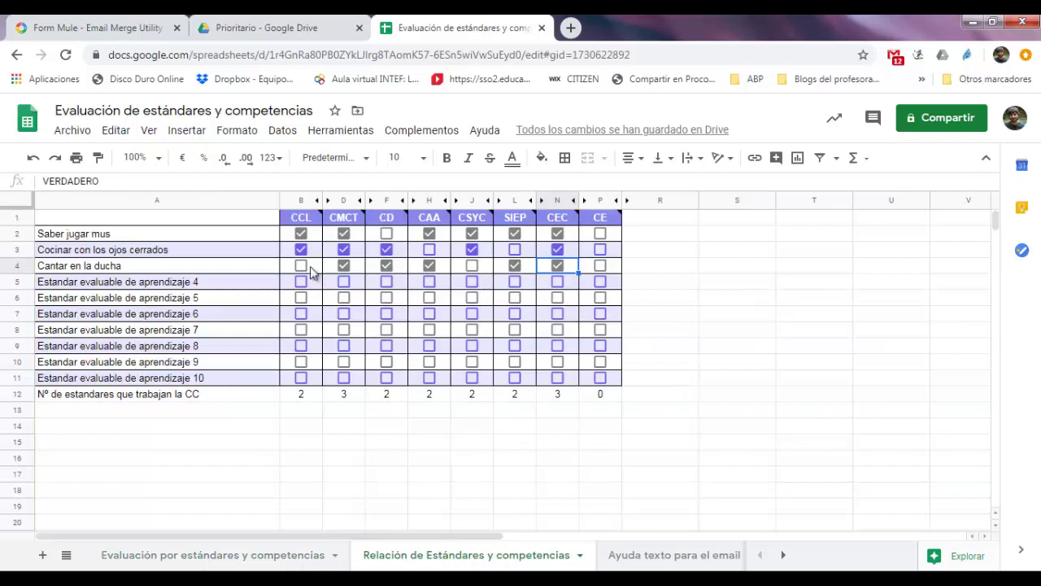
{"action": "left_click", "coordinate": [283, 551]}
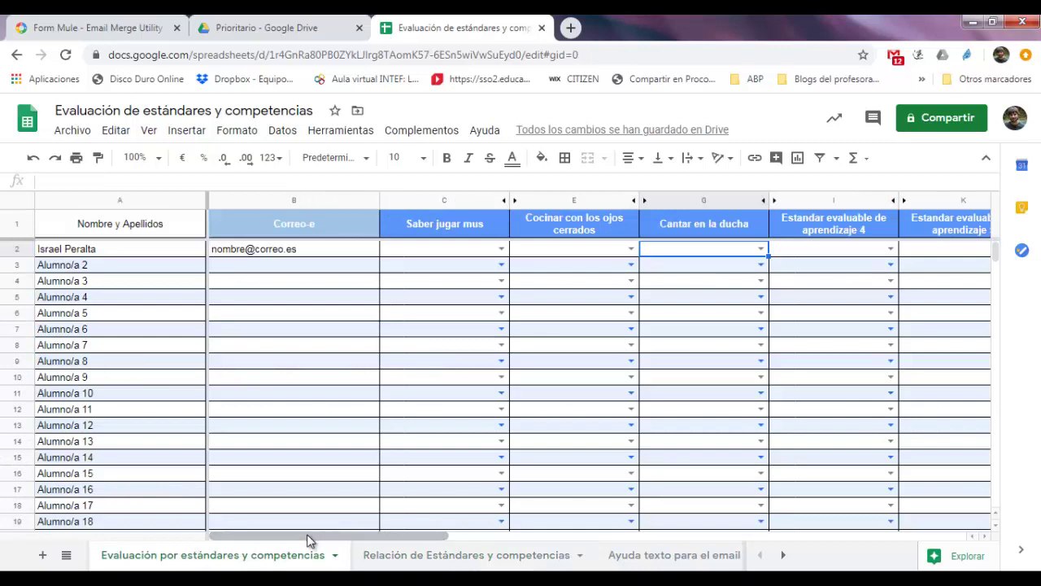
{"action": "left_click", "coordinate": [501, 248]}
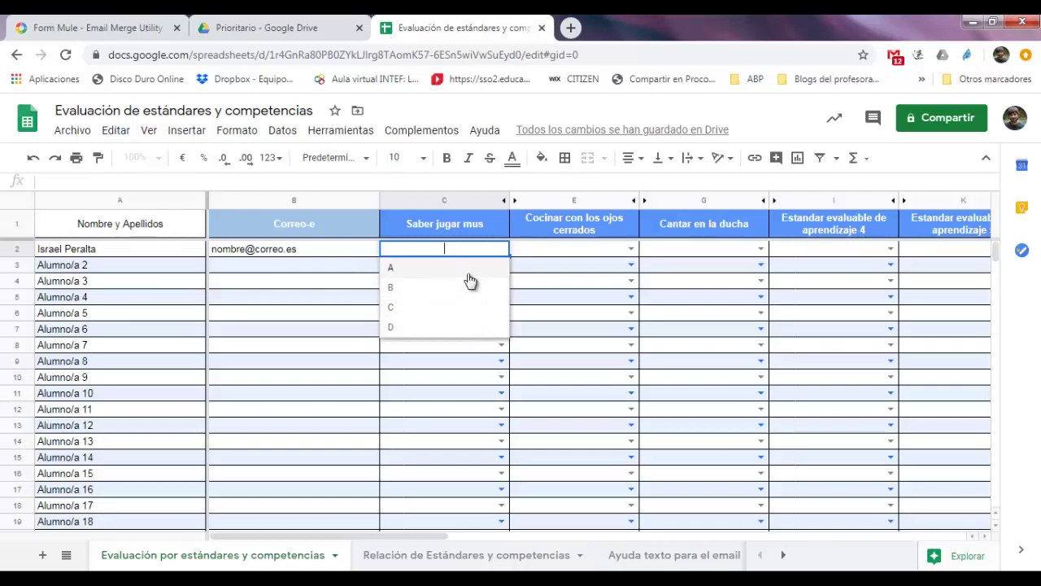
{"action": "left_click", "coordinate": [470, 275]}
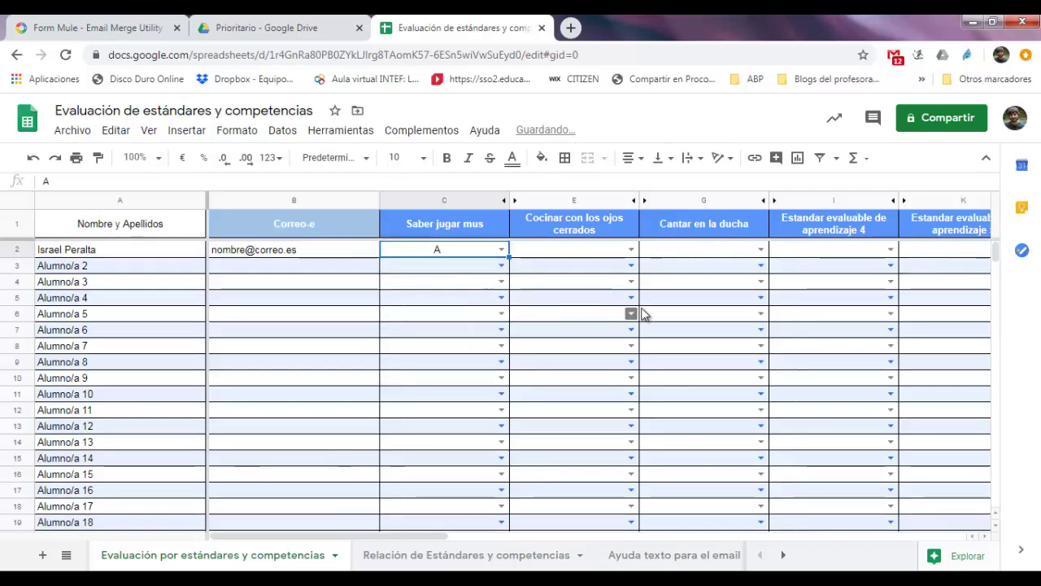
{"action": "left_click", "coordinate": [631, 249]}
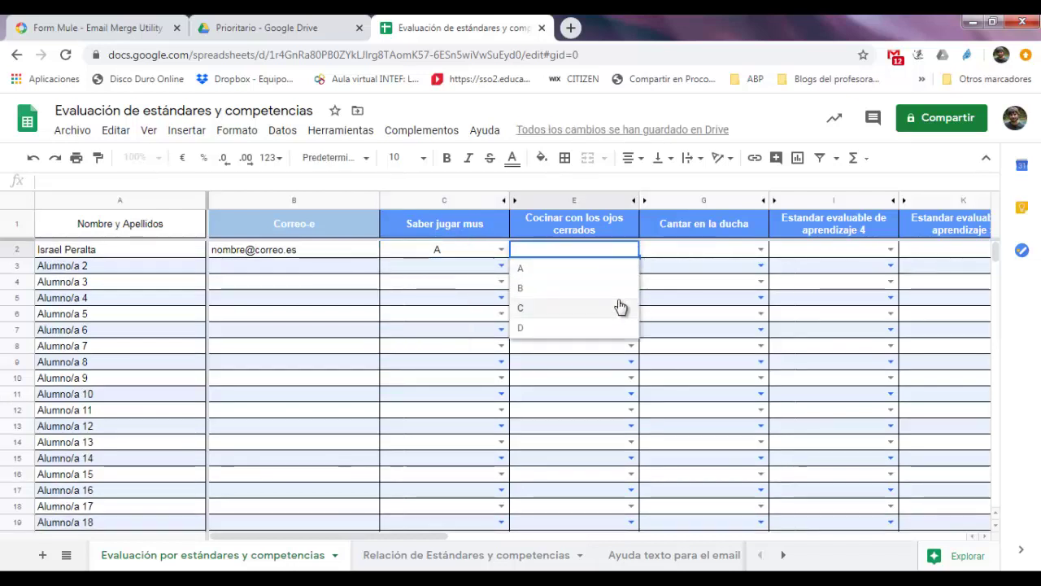
{"action": "left_click", "coordinate": [618, 299]}
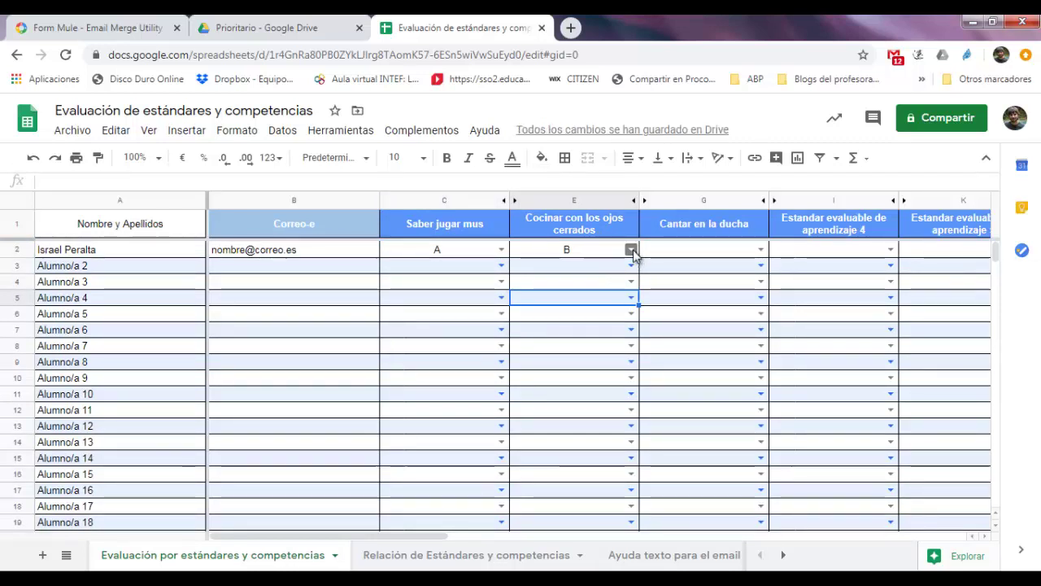
{"action": "left_click", "coordinate": [632, 251]}
{"action": "left_click", "coordinate": [610, 306]}
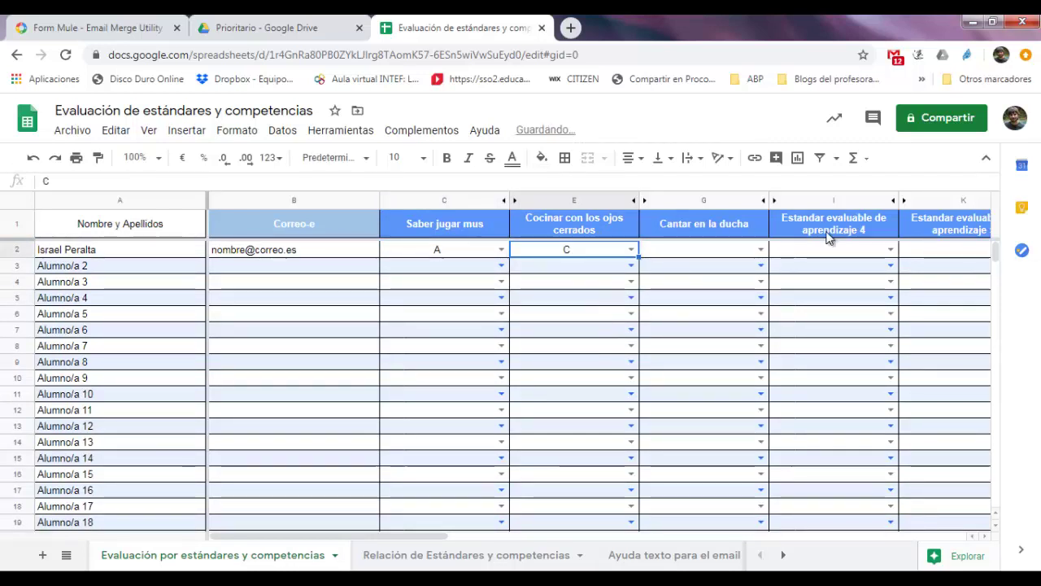
{"action": "left_click", "coordinate": [761, 249]}
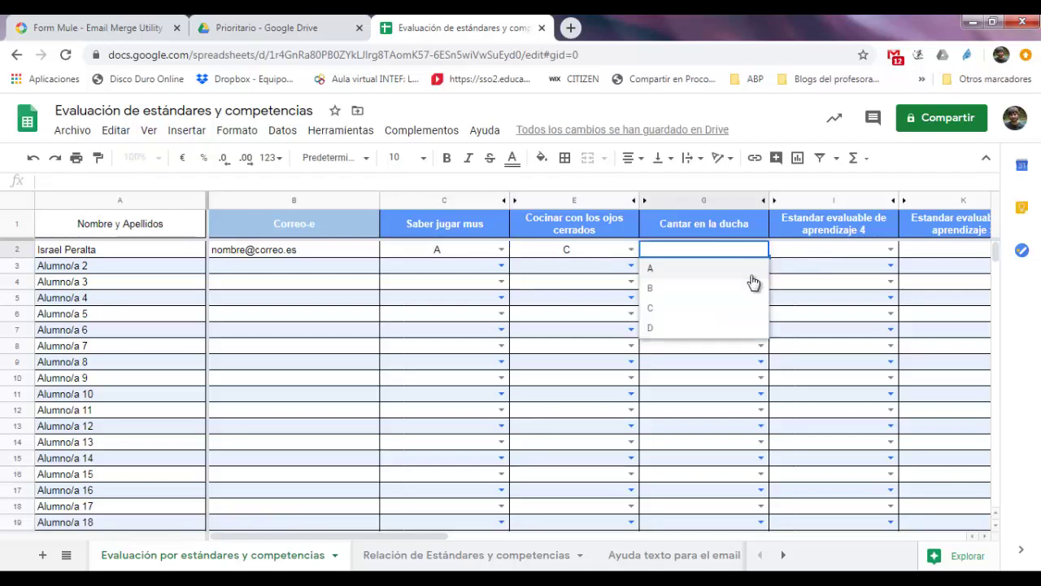
{"action": "left_click", "coordinate": [752, 277]}
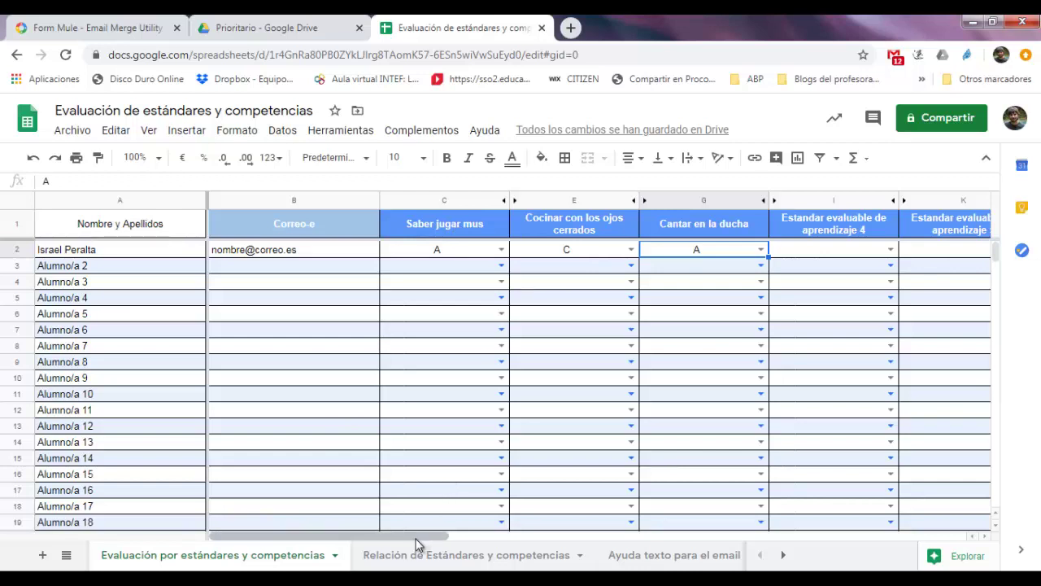
{"action": "left_click_drag", "start_coordinate": [457, 539], "coordinate": [820, 538]}
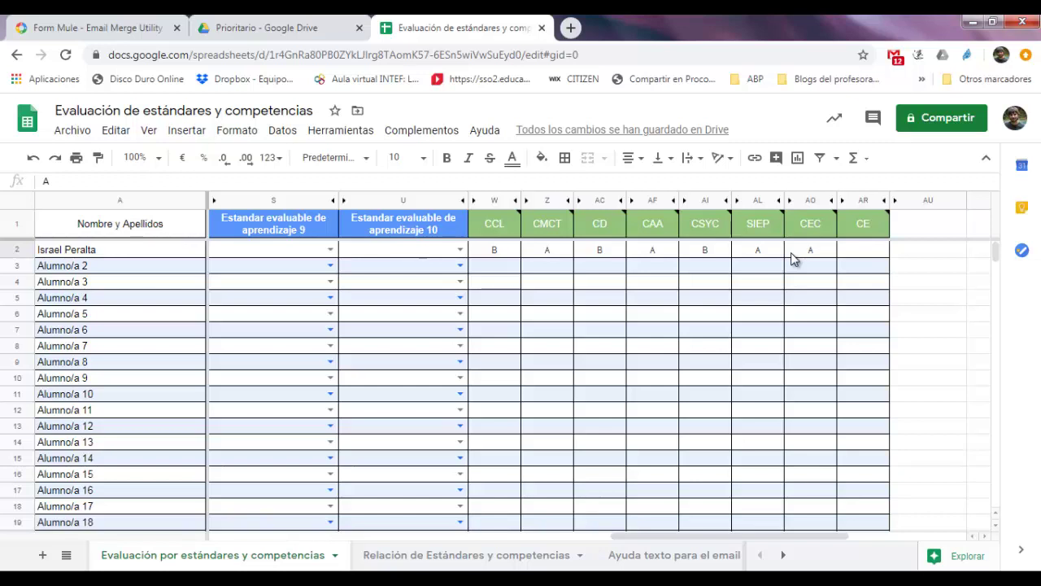
Move the CCL tick from Cocinar con los ojos cerrados to Cantar en la ducha
{"action": "left_click", "coordinate": [497, 561]}
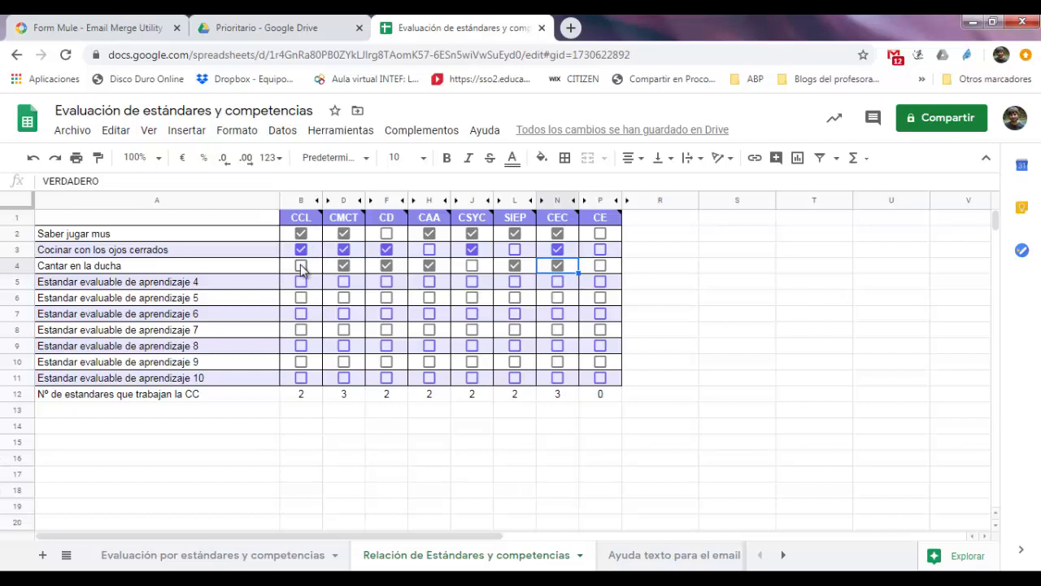
{"action": "left_click", "coordinate": [301, 267]}
{"action": "left_click", "coordinate": [301, 252]}
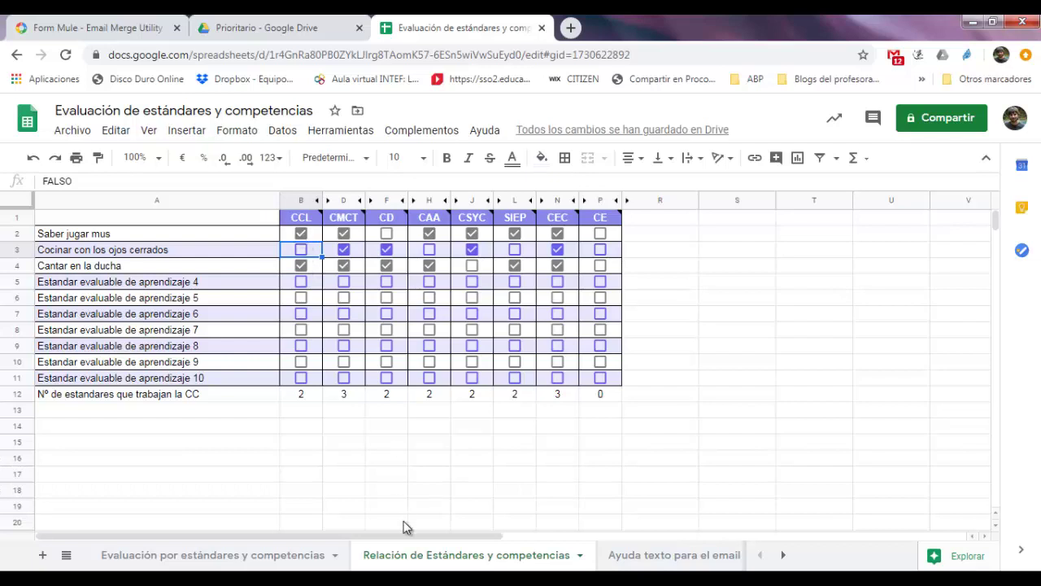
Scroll the evaluation sheet to confirm the student's CCL mark is now A
{"action": "left_click", "coordinate": [328, 557]}
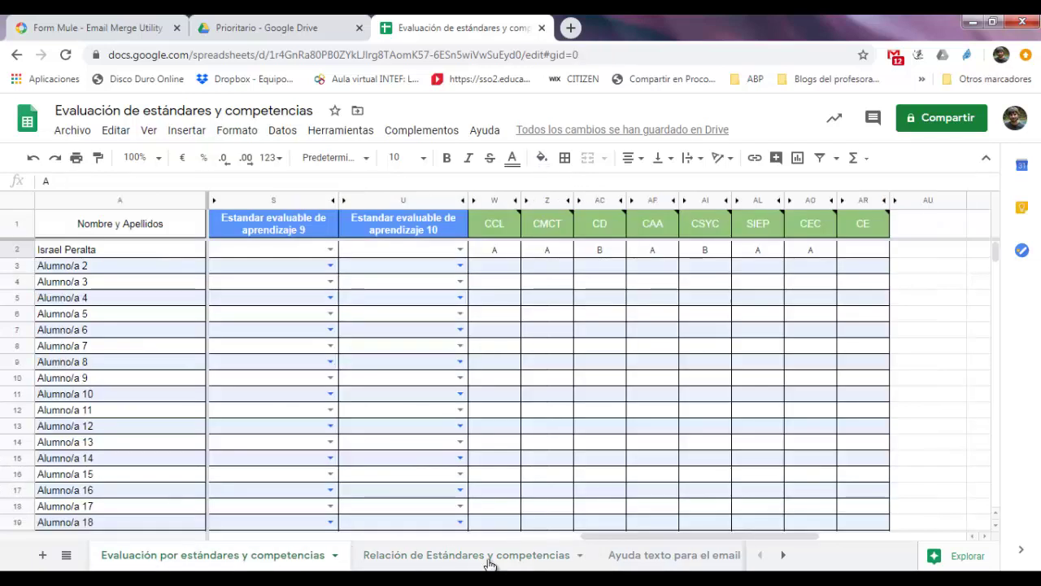
{"action": "left_click_drag", "start_coordinate": [646, 537], "coordinate": [193, 553]}
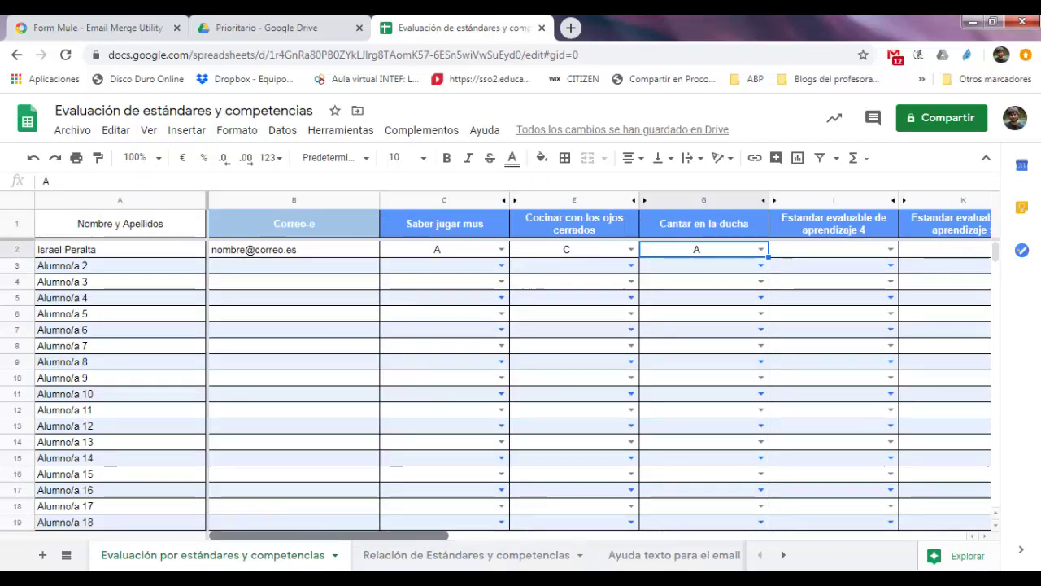
{"action": "scroll", "coordinate": [599, 366], "scroll_direction": "right", "scroll_amount": 10}
{"action": "scroll", "coordinate": [577, 449], "scroll_direction": "right", "scroll_amount": 3}
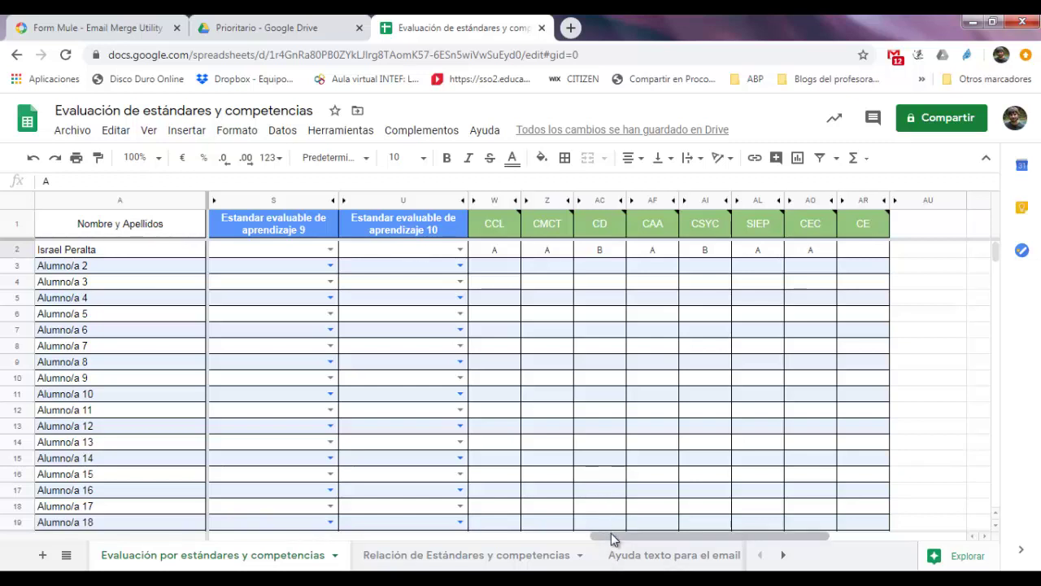
{"action": "left_click_drag", "start_coordinate": [611, 534], "coordinate": [247, 540]}
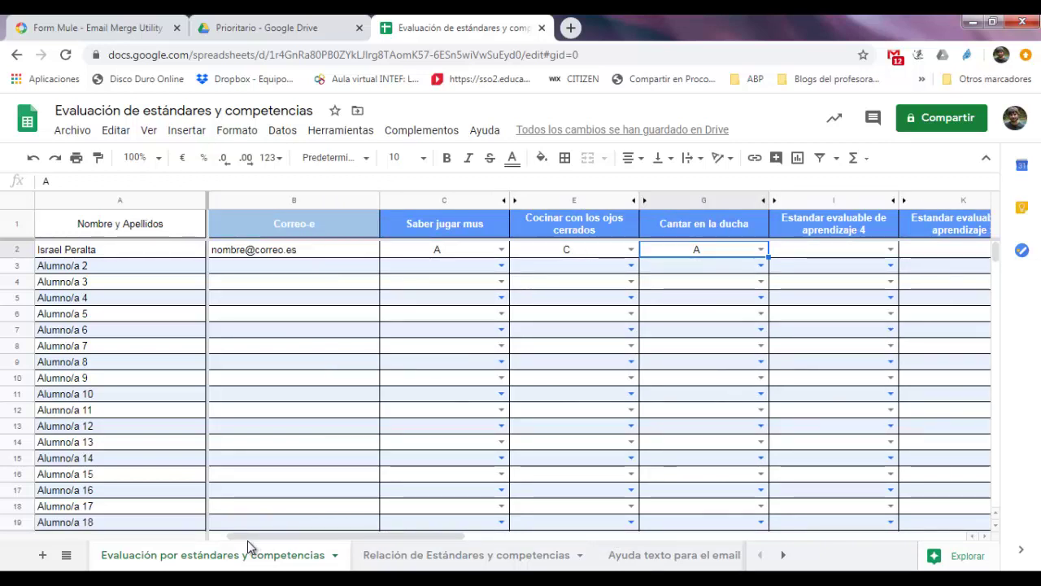
{"action": "left_click", "coordinate": [435, 137]}
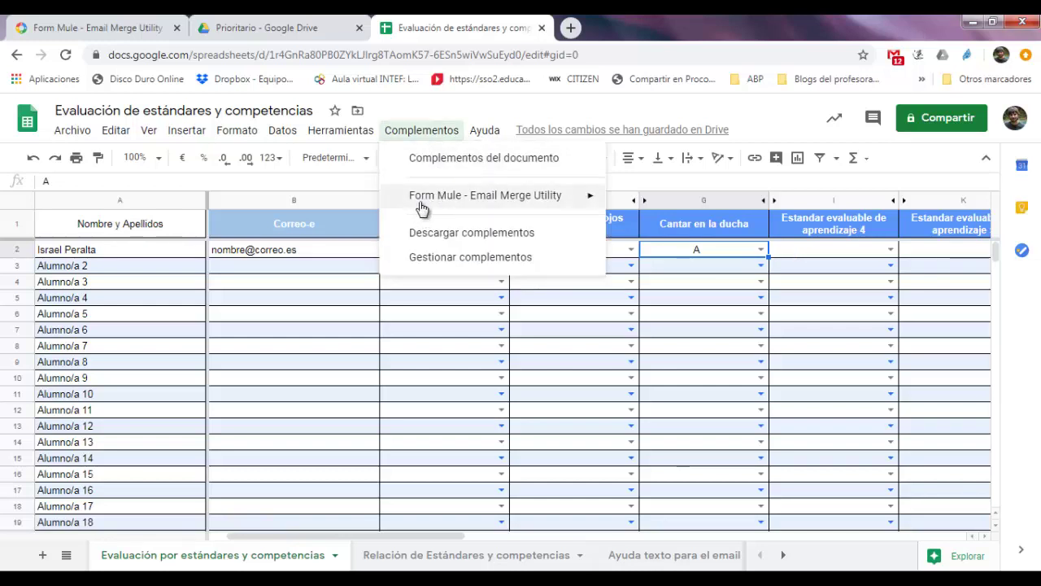
{"action": "mouse_move", "coordinate": [450, 204]}
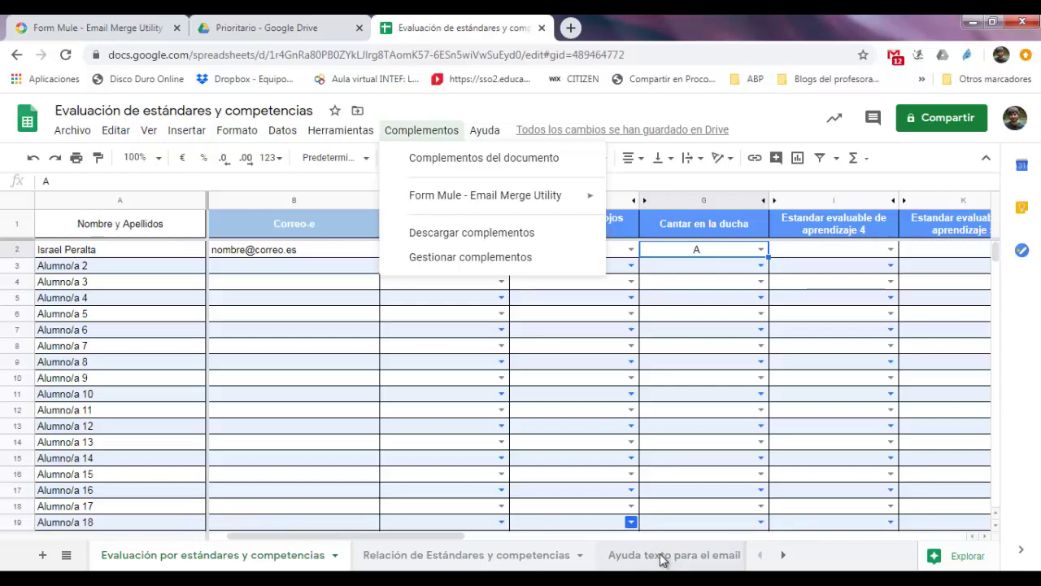
{"action": "left_click", "coordinate": [663, 560]}
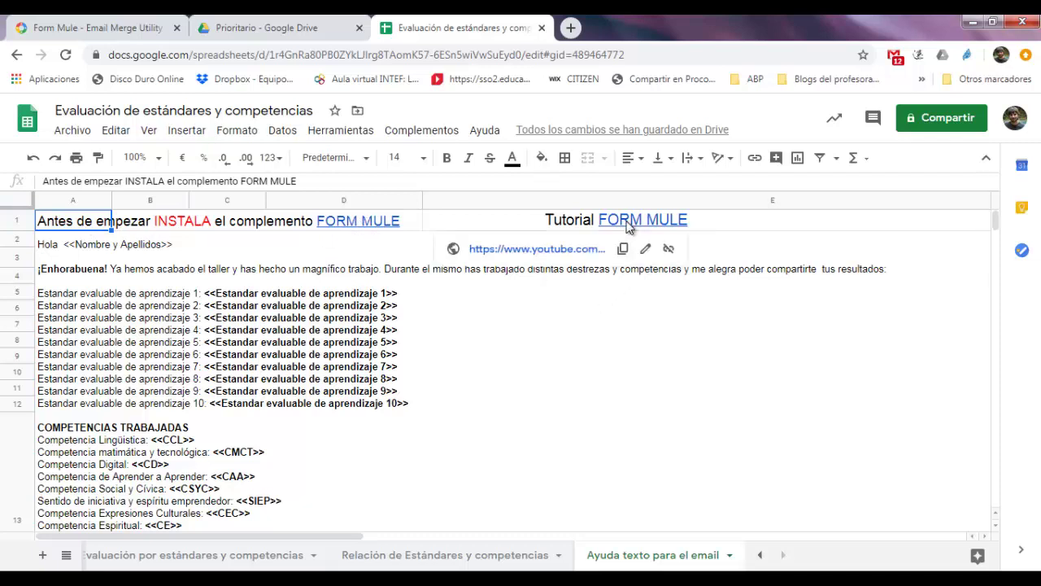
{"action": "left_click", "coordinate": [705, 136]}
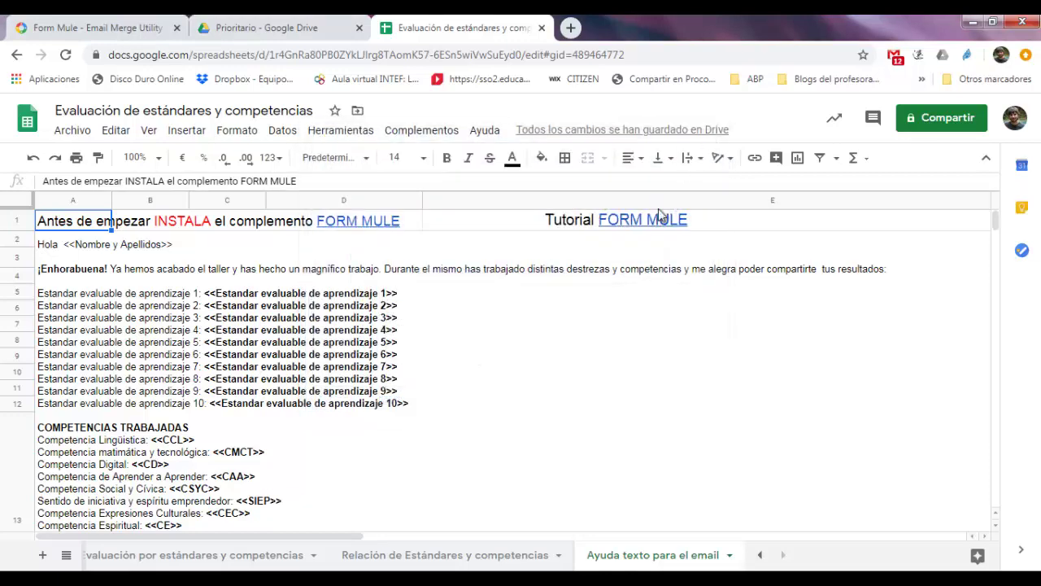
{"action": "mouse_move", "coordinate": [651, 227]}
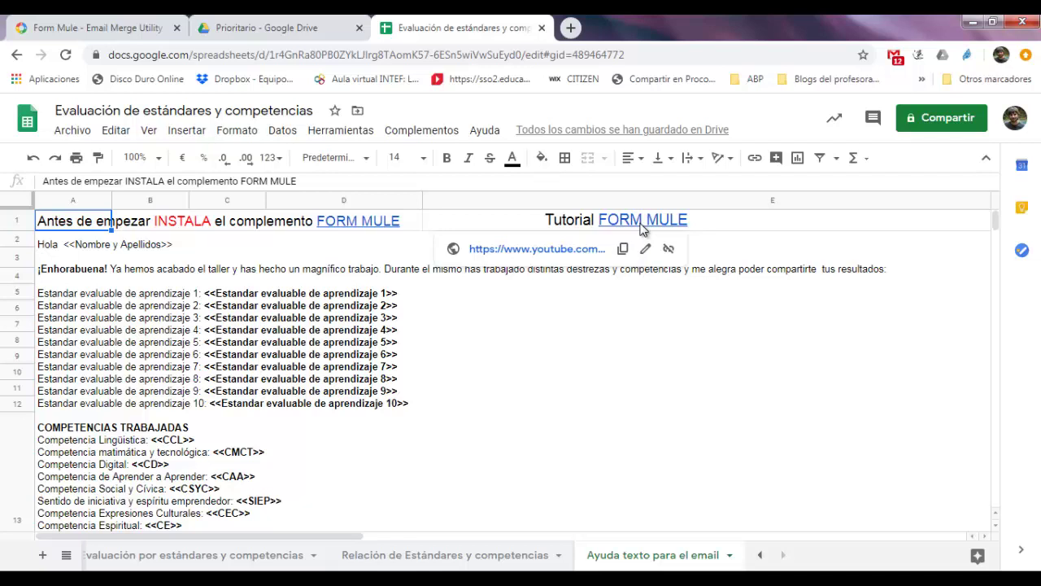
{"action": "left_click", "coordinate": [244, 557]}
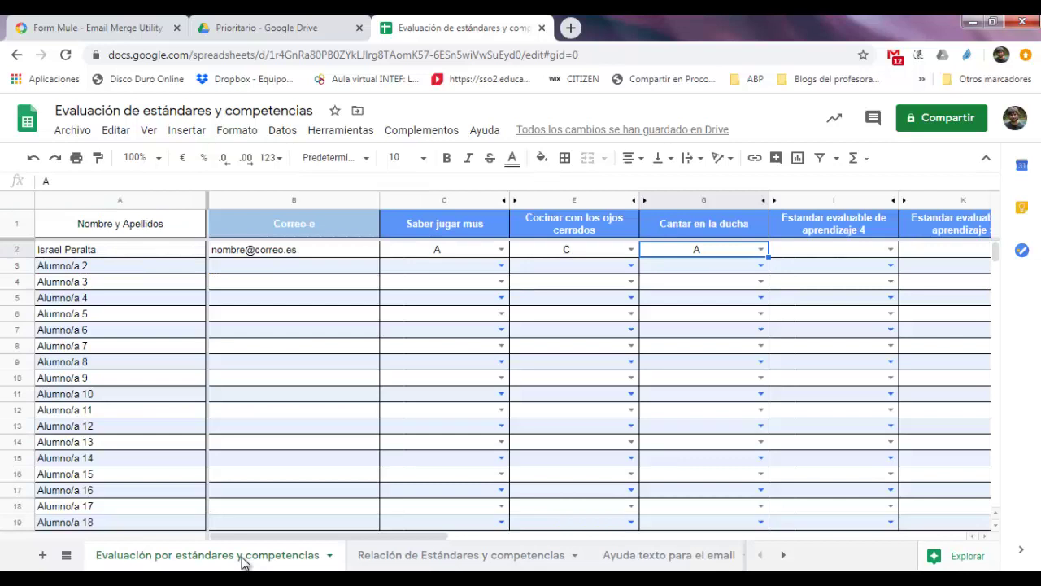
Launch Form Mule - Email Merge Utility from the Complementos menu
{"action": "left_click", "coordinate": [446, 133]}
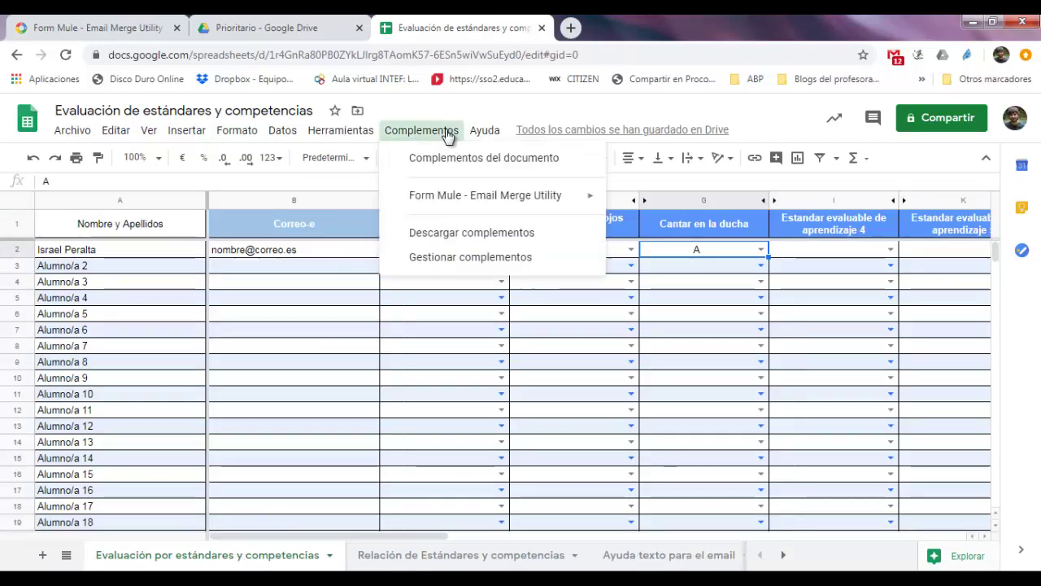
{"action": "mouse_move", "coordinate": [595, 204]}
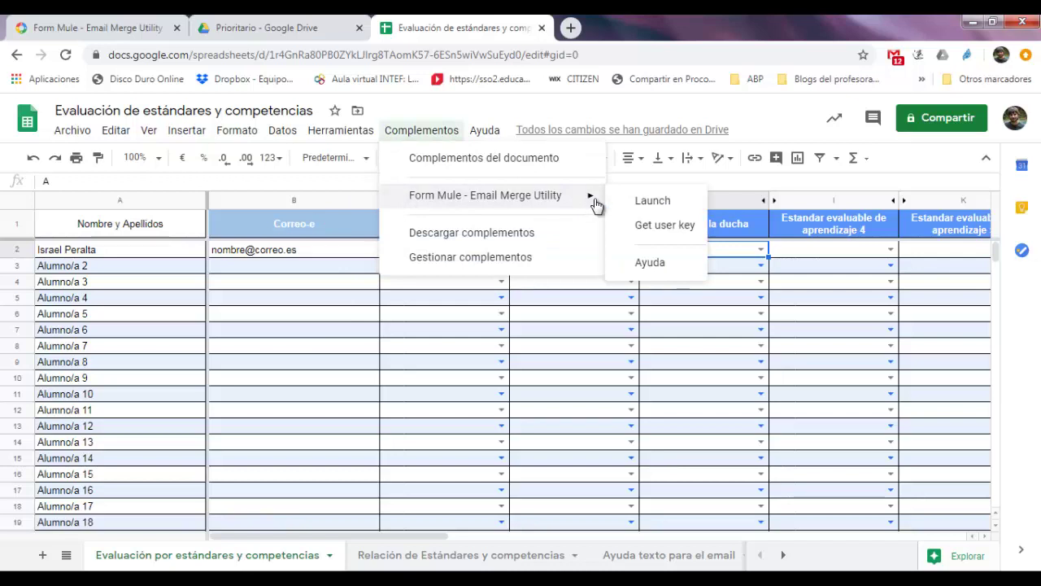
{"action": "left_click", "coordinate": [656, 205]}
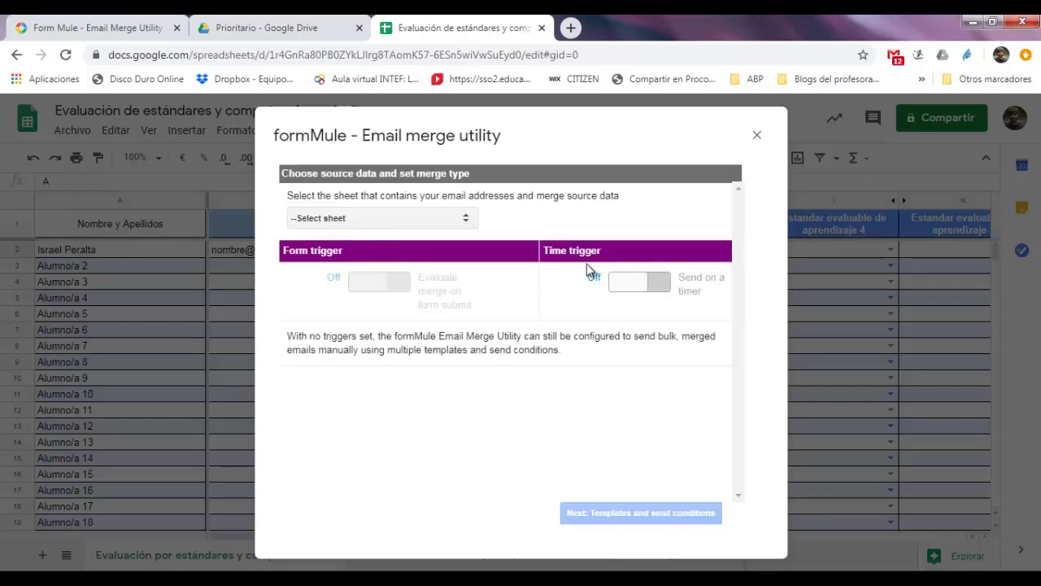
Set formMule's source sheet to Evaluación por estándares y competencias with a monthly time trigger
{"action": "left_click", "coordinate": [345, 219]}
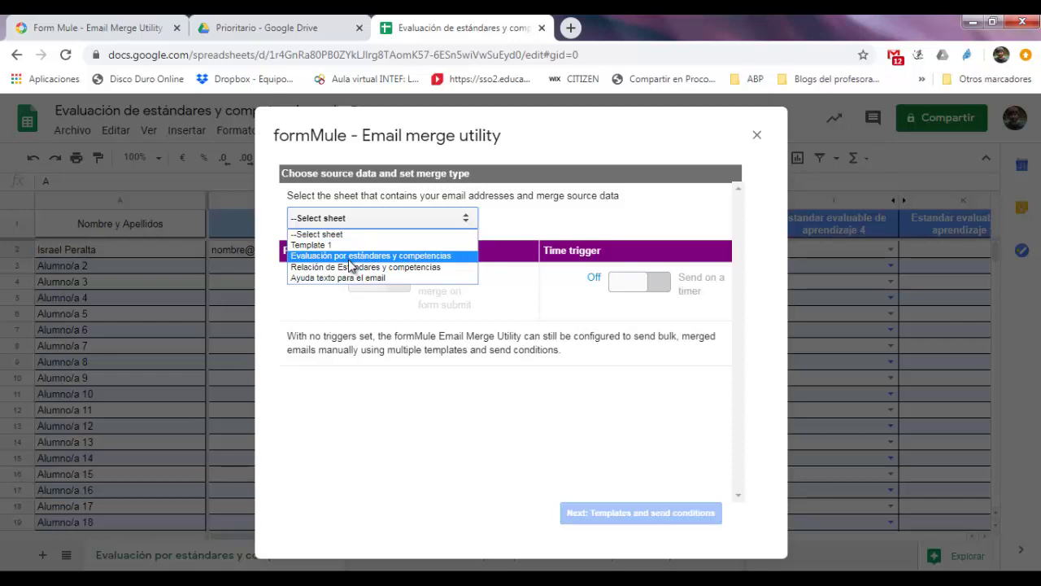
{"action": "left_click", "coordinate": [350, 257]}
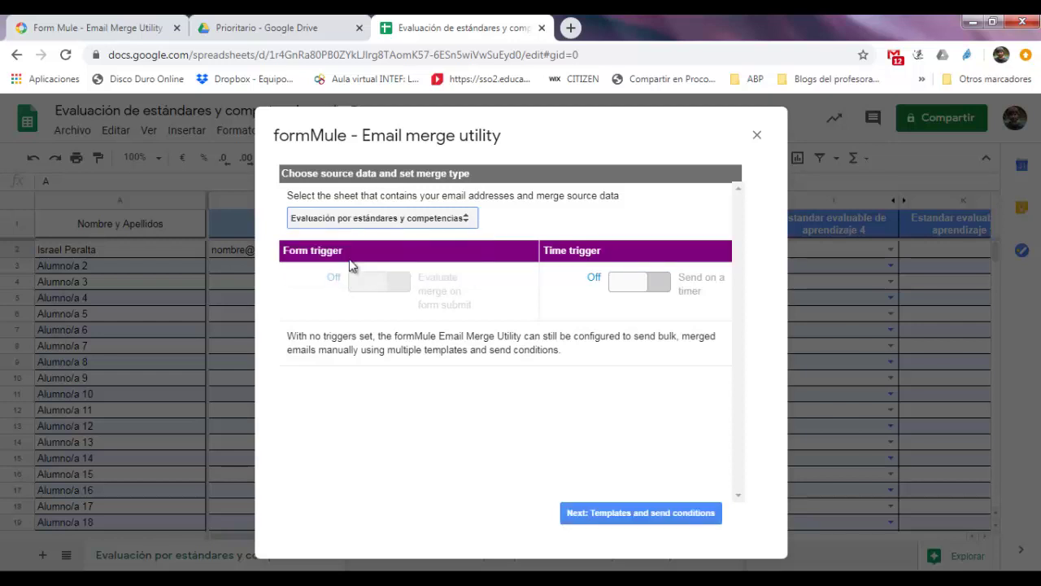
{"action": "left_click", "coordinate": [636, 293]}
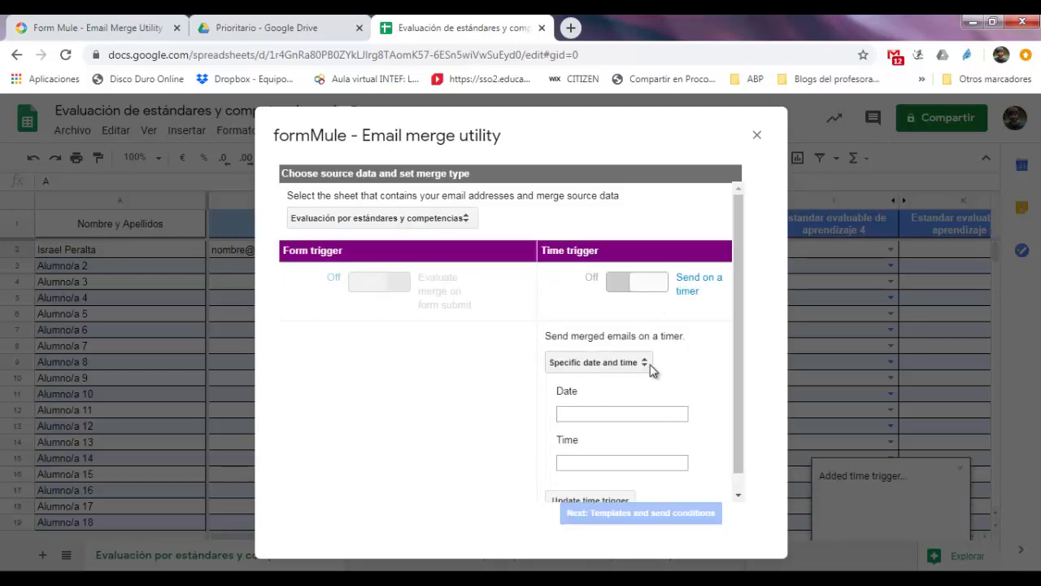
{"action": "left_click", "coordinate": [648, 363]}
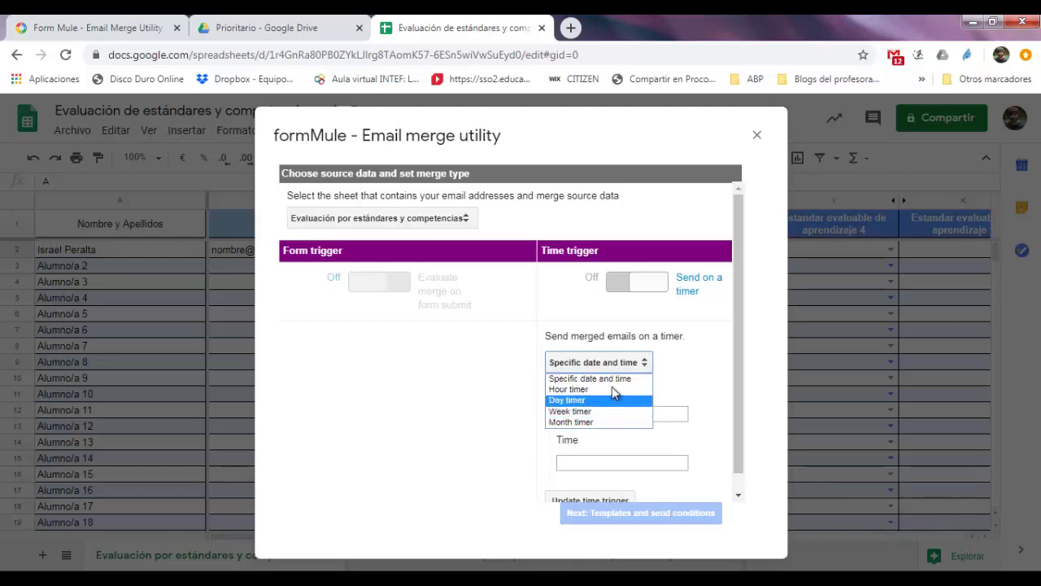
{"action": "left_click", "coordinate": [606, 436]}
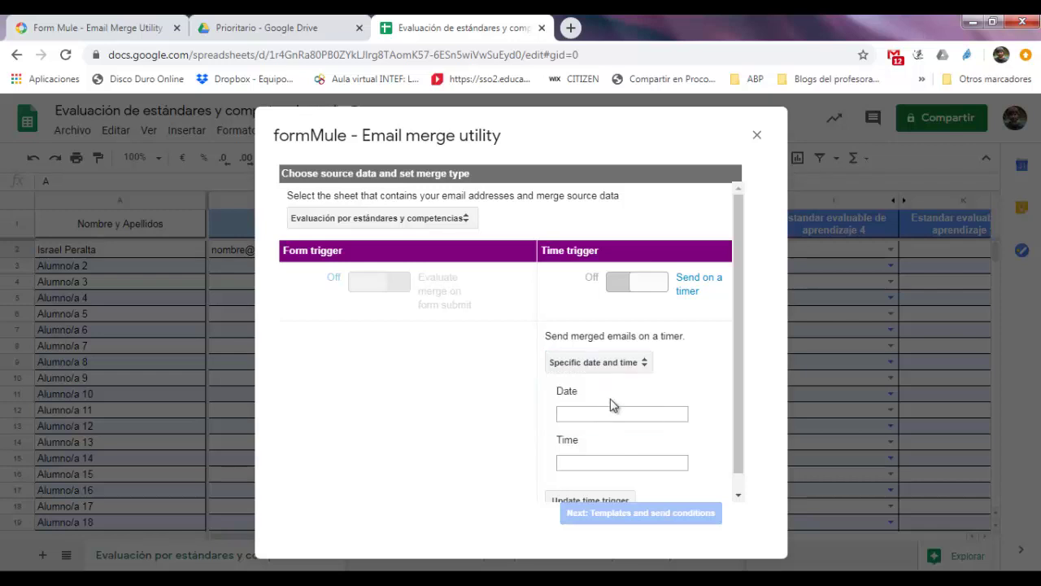
{"action": "left_click", "coordinate": [616, 364]}
{"action": "left_click", "coordinate": [610, 421]}
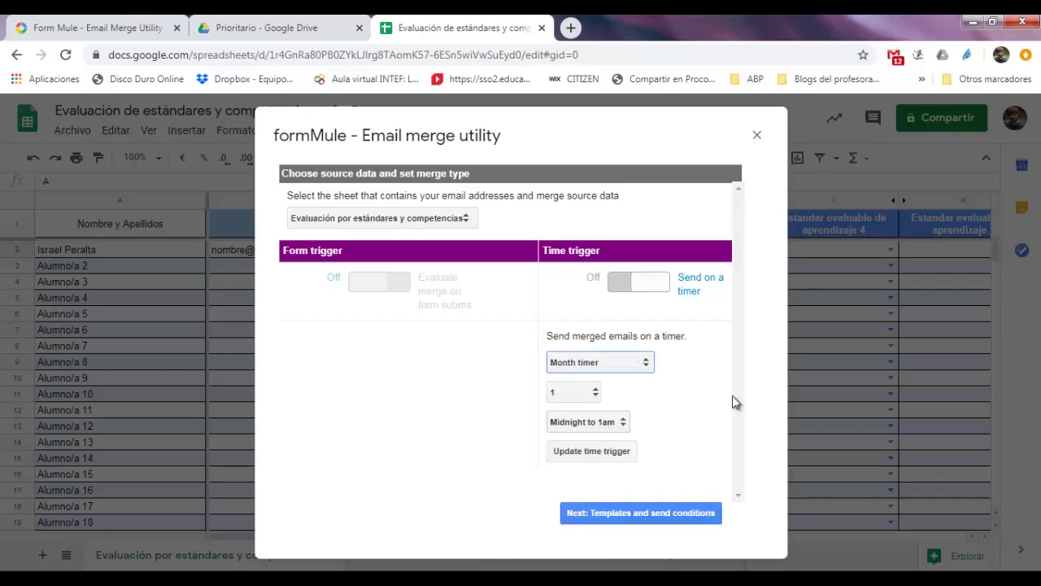
{"action": "left_click", "coordinate": [680, 514]}
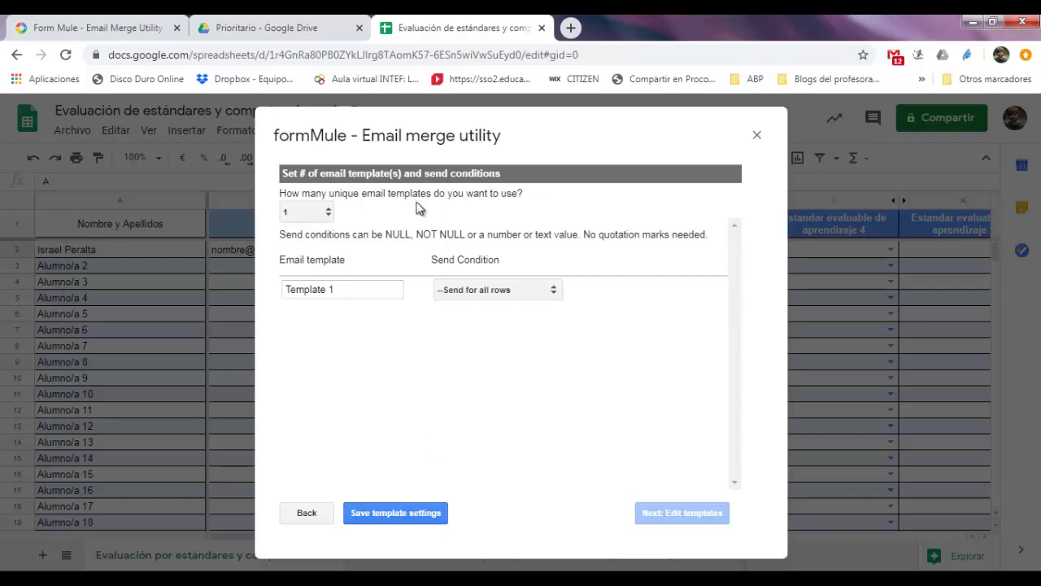
Save the one-template, all-rows settings and go on to edit Template 1
{"action": "left_click", "coordinate": [413, 515]}
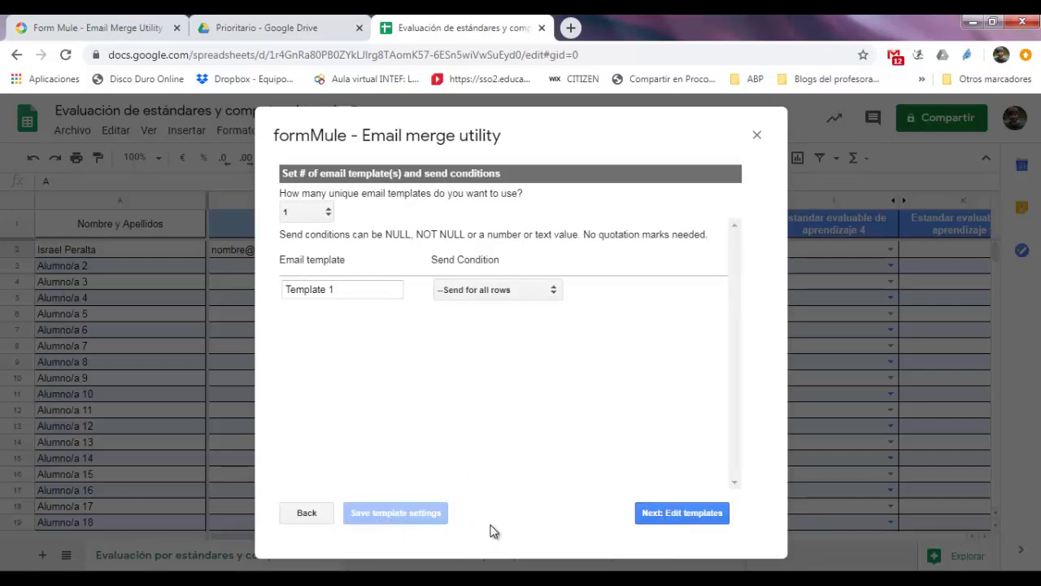
{"action": "left_click", "coordinate": [671, 514]}
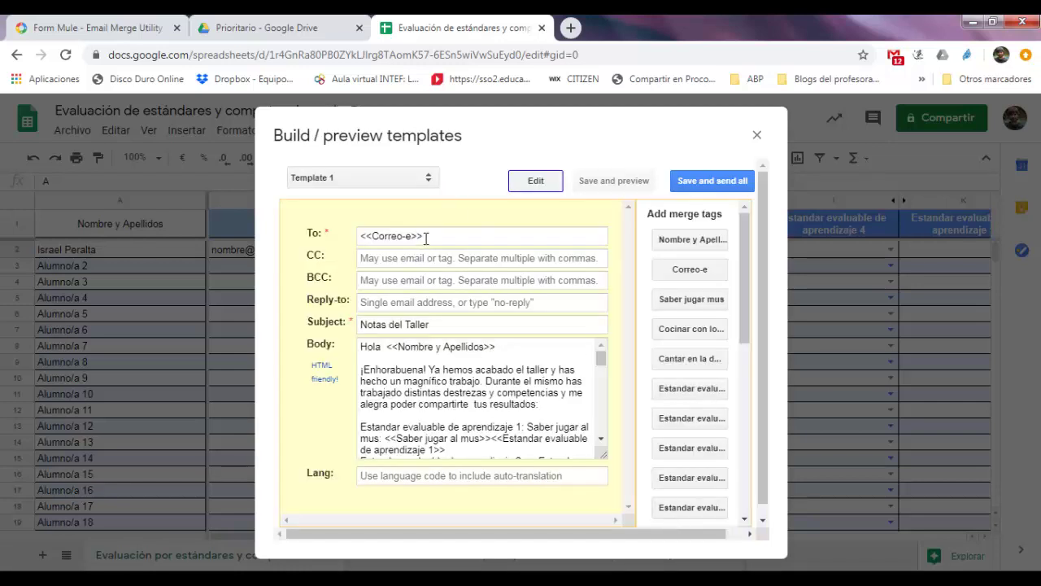
Clear Template 1's existing recipient, 'Notas del Taller' subject and prefilled body text
{"action": "left_click_drag", "start_coordinate": [425, 237], "coordinate": [359, 239]}
{"action": "key", "text": "BackSpace"}
{"action": "left_click", "coordinate": [401, 325]}
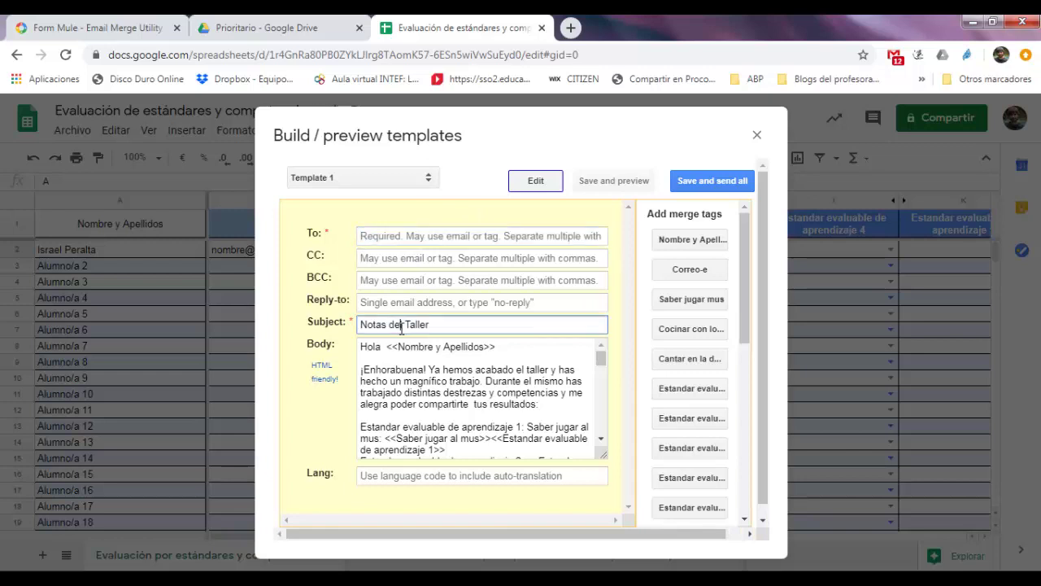
{"action": "triple_click", "coordinate": [401, 325]}
{"action": "key", "text": "BackSpace"}
{"action": "left_click_drag", "start_coordinate": [361, 345], "coordinate": [536, 512]}
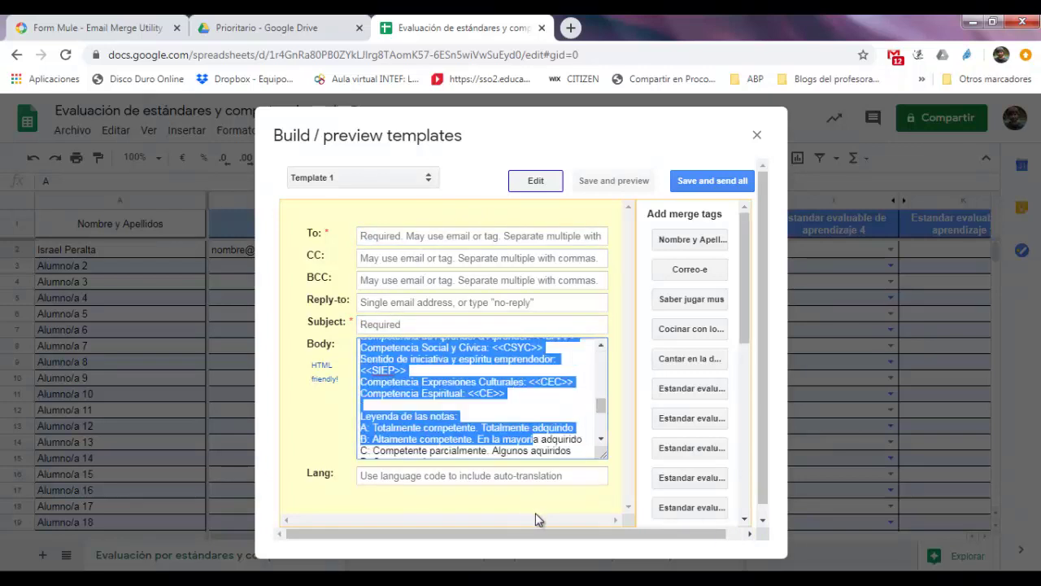
{"action": "key", "text": "BackSpace"}
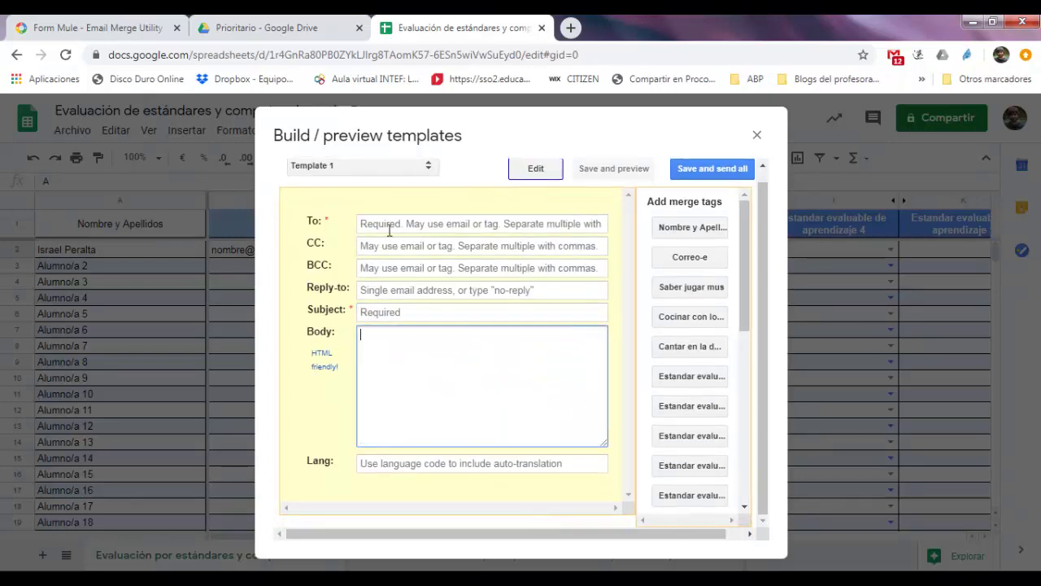
Set the recipient to the Correo-e merge tag and the subject to 'Nota del taller de mus'
{"action": "left_click", "coordinate": [389, 228]}
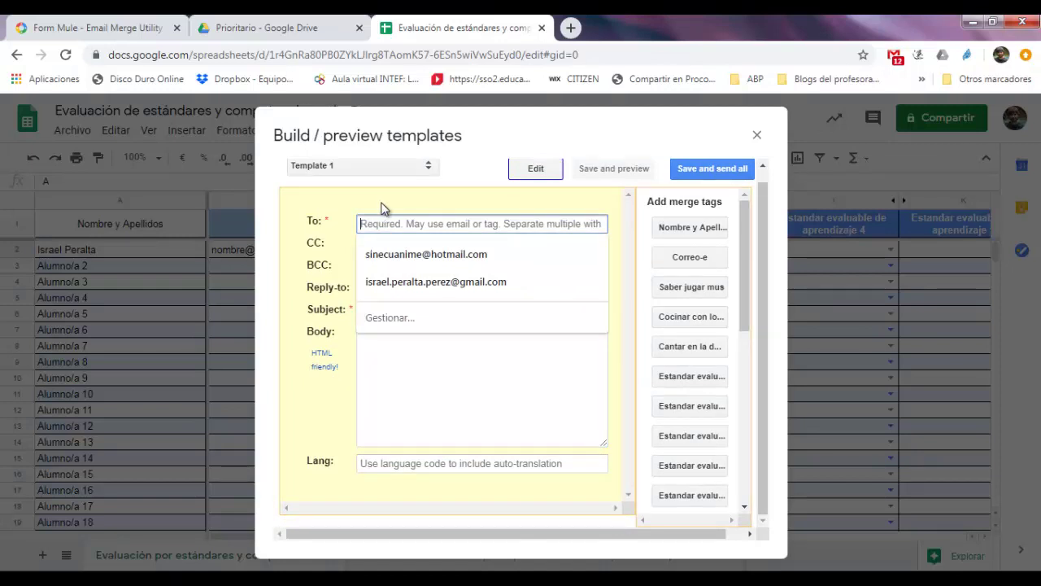
{"action": "left_click", "coordinate": [384, 204]}
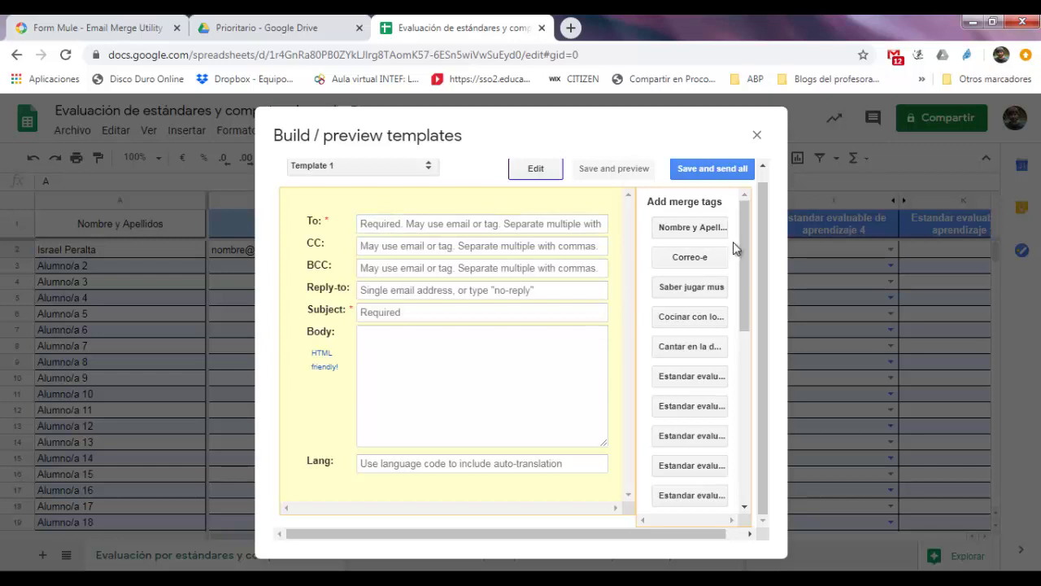
{"action": "left_click", "coordinate": [711, 265]}
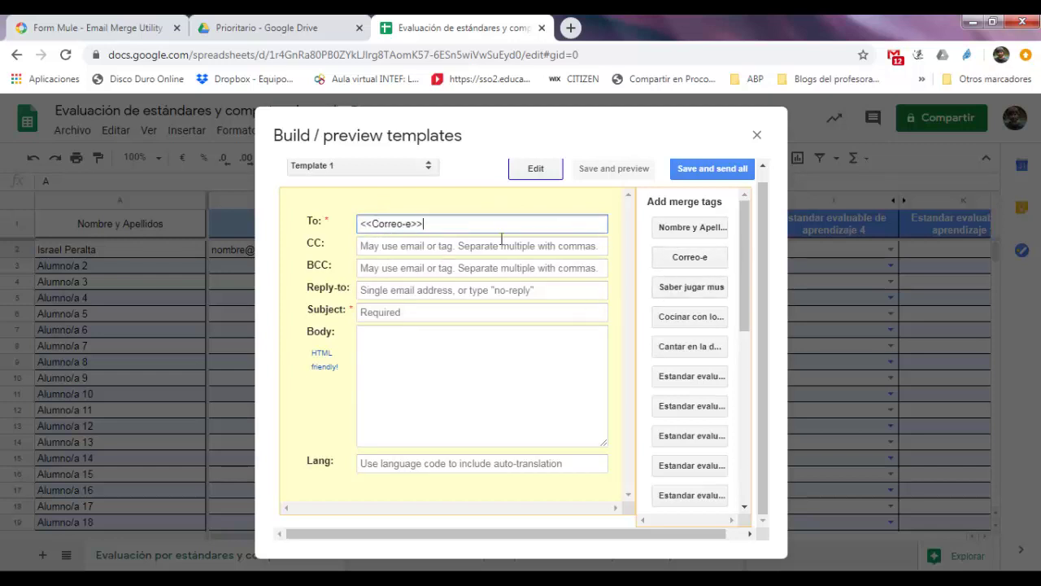
{"action": "left_click", "coordinate": [431, 315]}
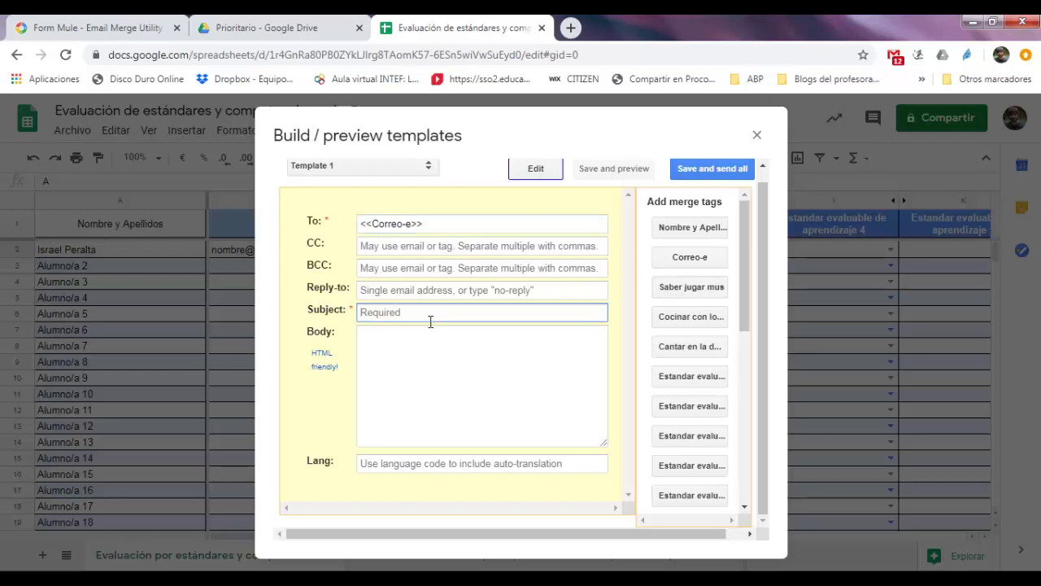
{"action": "type", "text": "Nota del taller de mus"}
{"action": "left_click", "coordinate": [432, 332]}
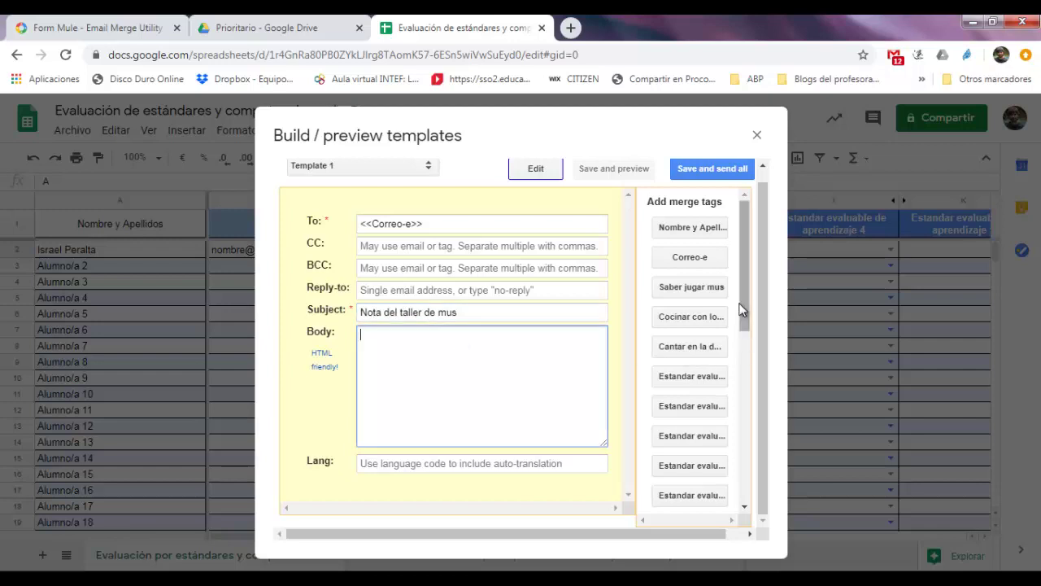
{"action": "left_click_drag", "start_coordinate": [743, 301], "coordinate": [733, 241]}
{"action": "left_click_drag", "start_coordinate": [740, 251], "coordinate": [728, 551]}
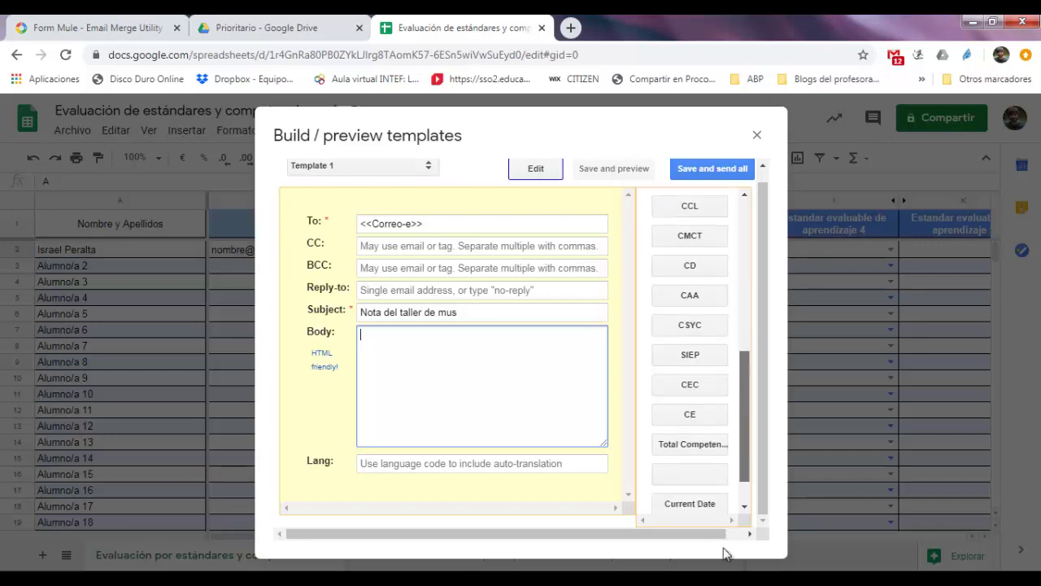
Copy the ready-made email text from cell A2 of the Ayuda texto para el email sheet
{"action": "left_click", "coordinate": [756, 136]}
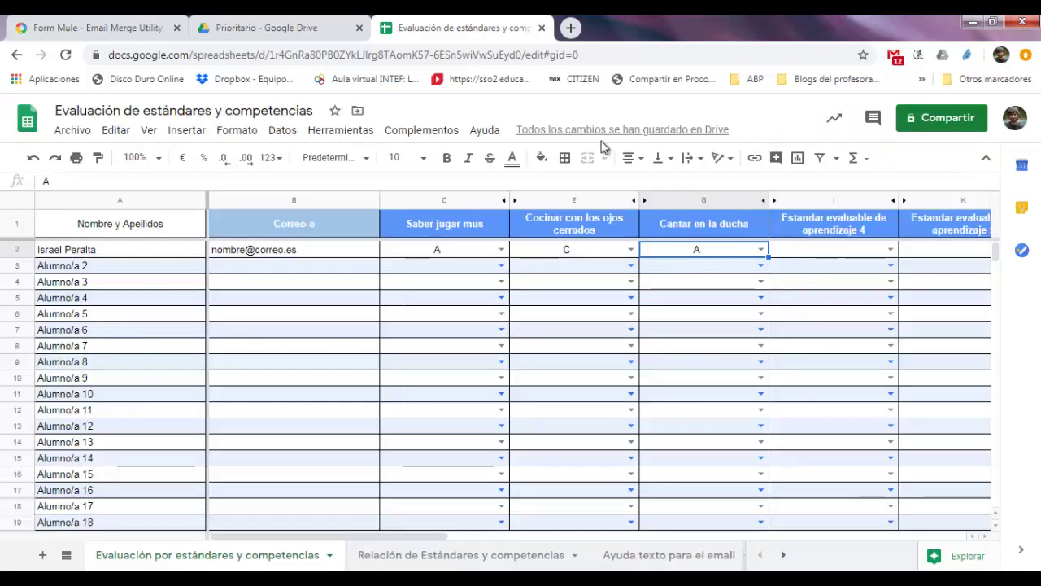
{"action": "left_click", "coordinate": [639, 560]}
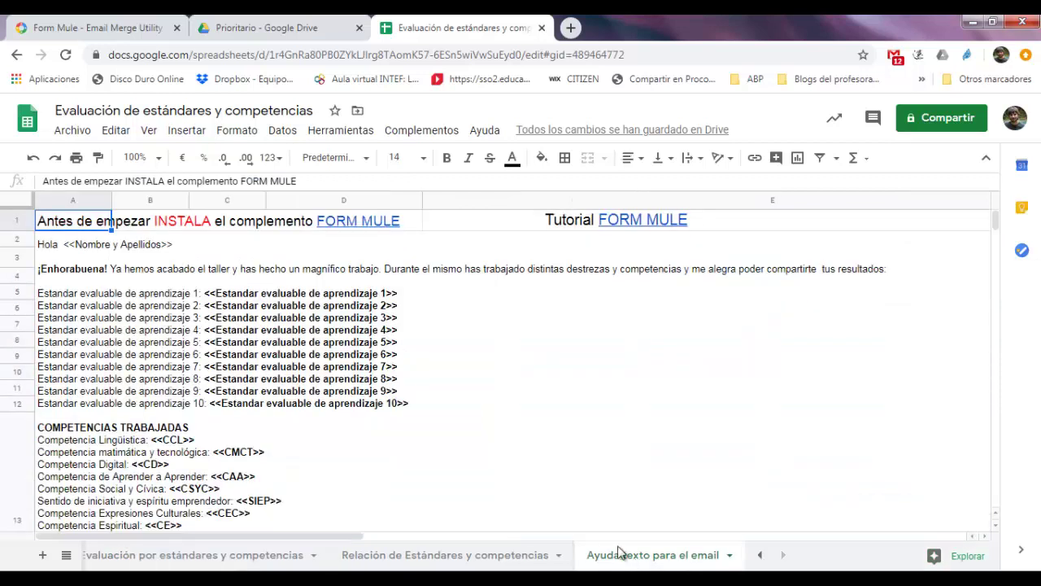
{"action": "left_click", "coordinate": [39, 249]}
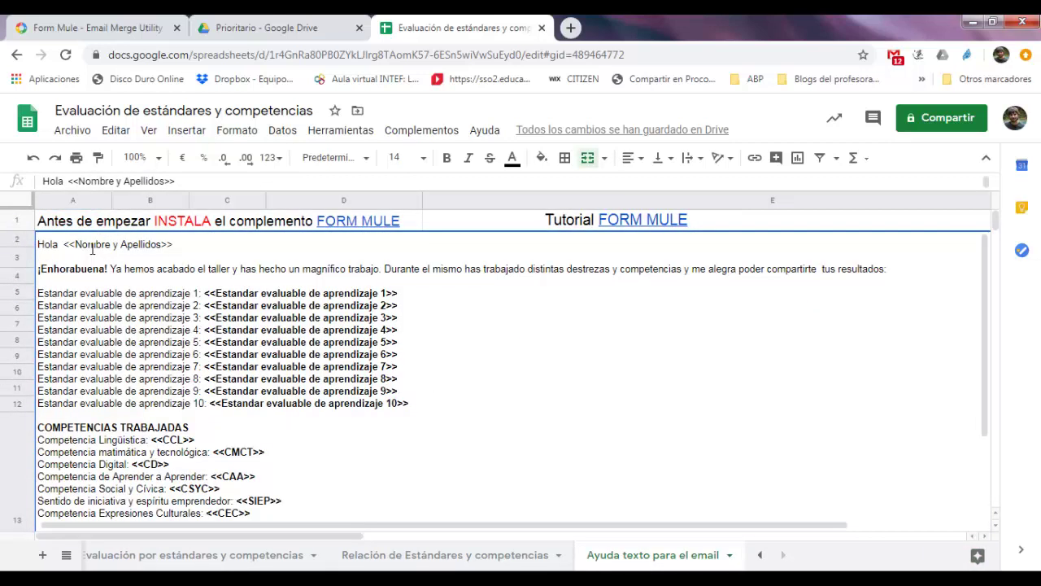
{"action": "double_click", "coordinate": [47, 240]}
{"action": "left_click_drag", "start_coordinate": [39, 240], "coordinate": [224, 514]}
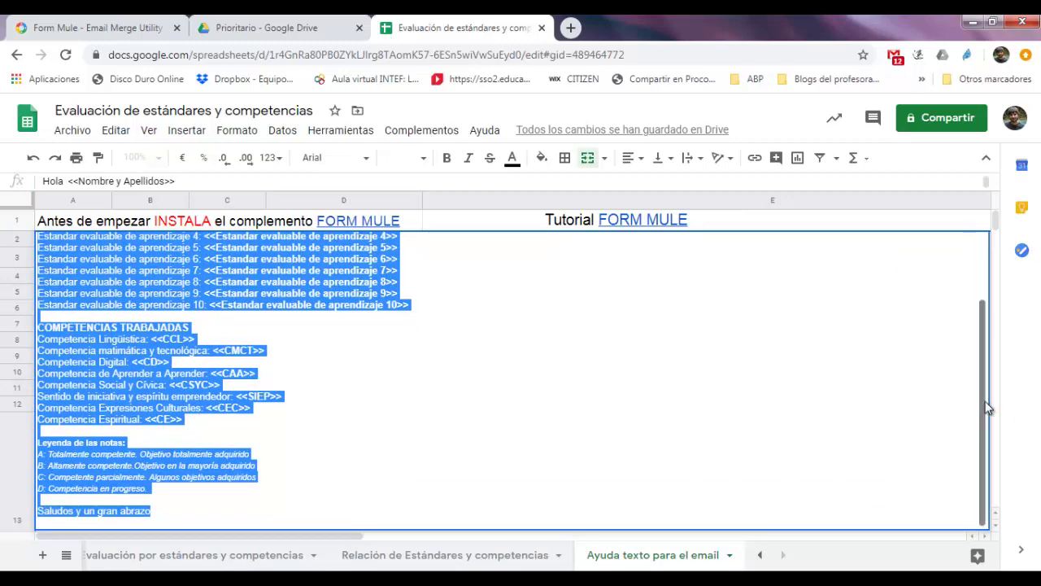
{"action": "left_click_drag", "start_coordinate": [985, 406], "coordinate": [976, 290]}
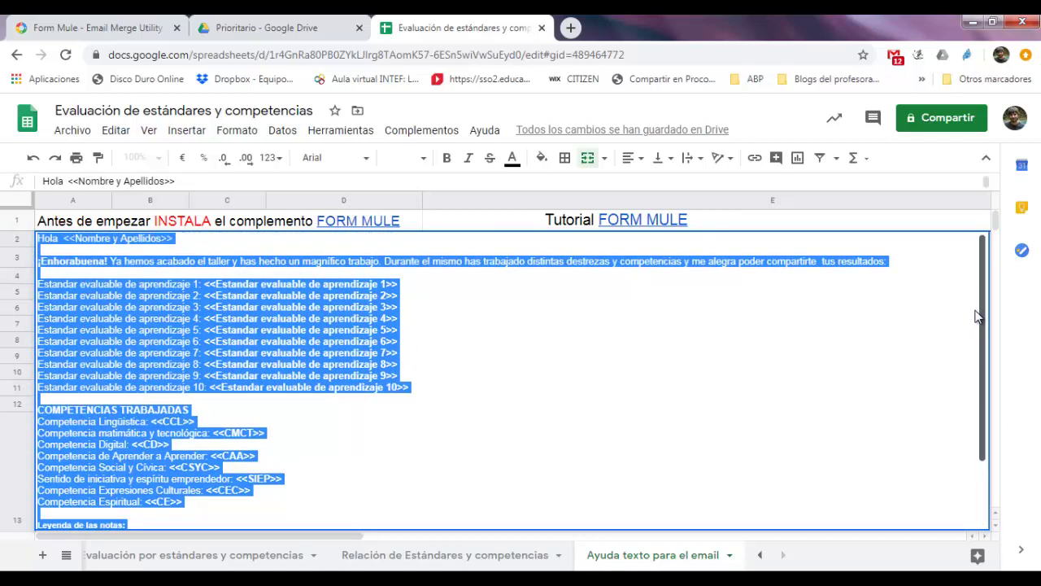
{"action": "scroll", "coordinate": [987, 374], "scroll_direction": "down", "scroll_amount": 1}
{"action": "scroll", "coordinate": [988, 391], "scroll_direction": "down", "scroll_amount": 2}
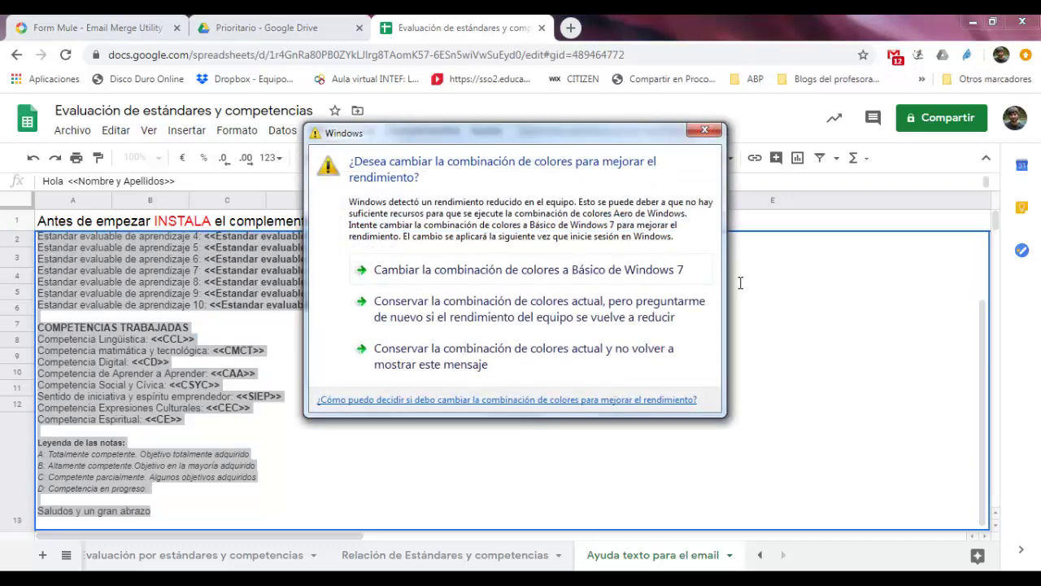
{"action": "left_click", "coordinate": [704, 134]}
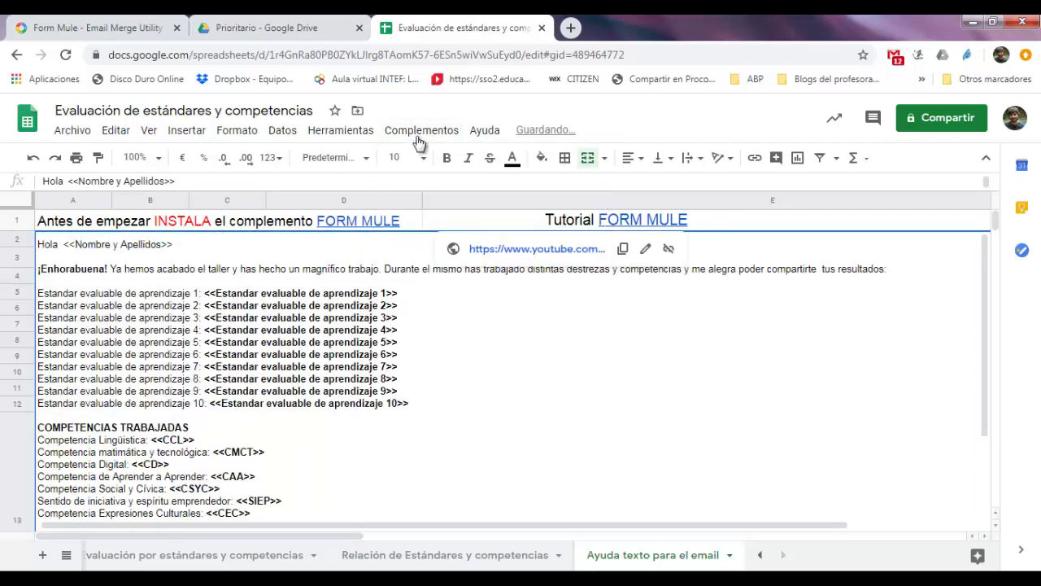
Open formMule's Build / preview templates and paste the copied email into the Body
{"action": "left_click", "coordinate": [420, 132]}
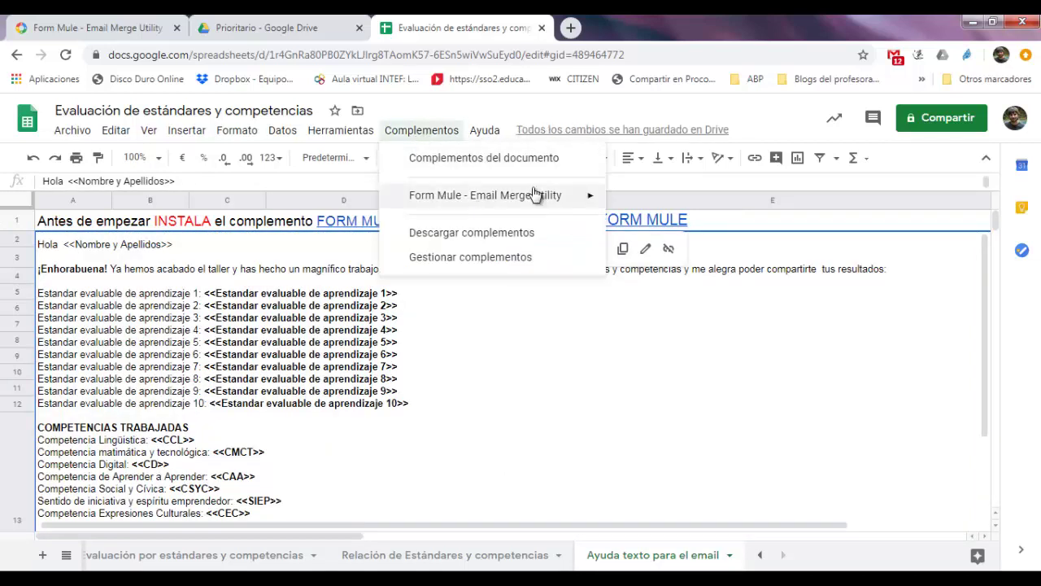
{"action": "mouse_move", "coordinate": [591, 195]}
{"action": "mouse_move", "coordinate": [612, 208]}
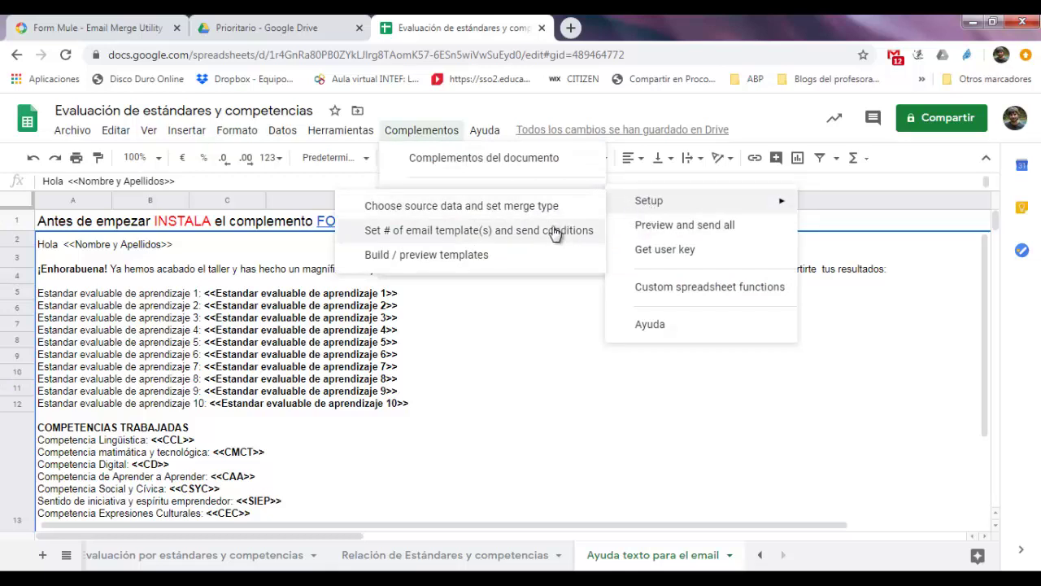
{"action": "left_click", "coordinate": [471, 255]}
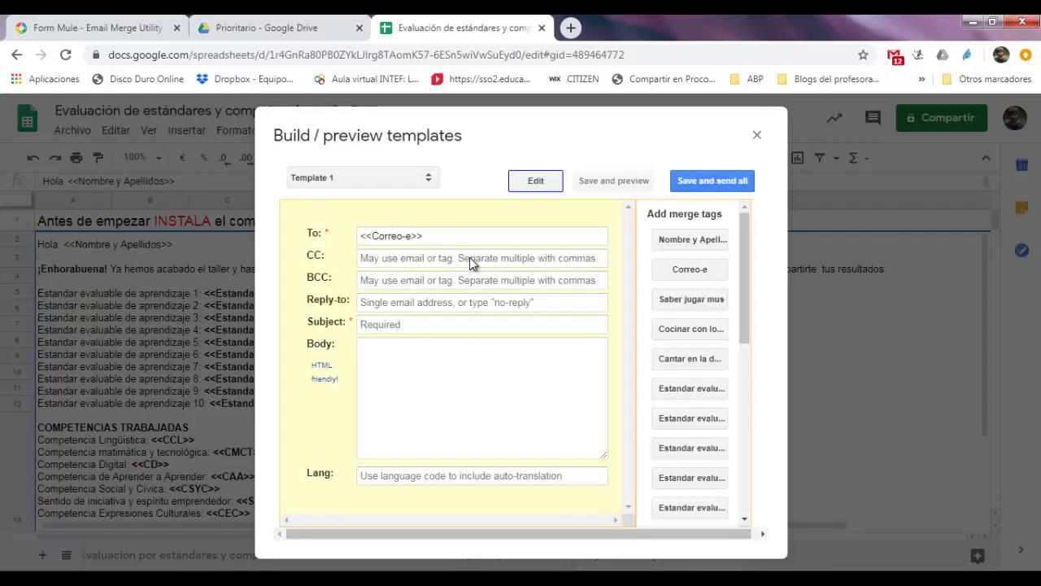
{"action": "left_click", "coordinate": [442, 350]}
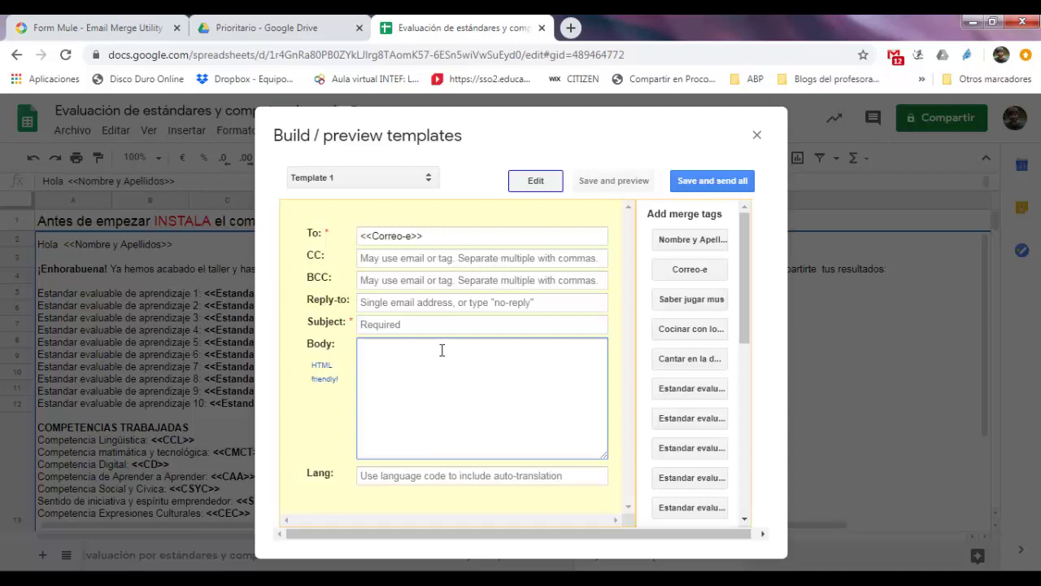
{"action": "key", "text": "ctrl+v"}
{"action": "left_click_drag", "start_coordinate": [600, 423], "coordinate": [600, 361]}
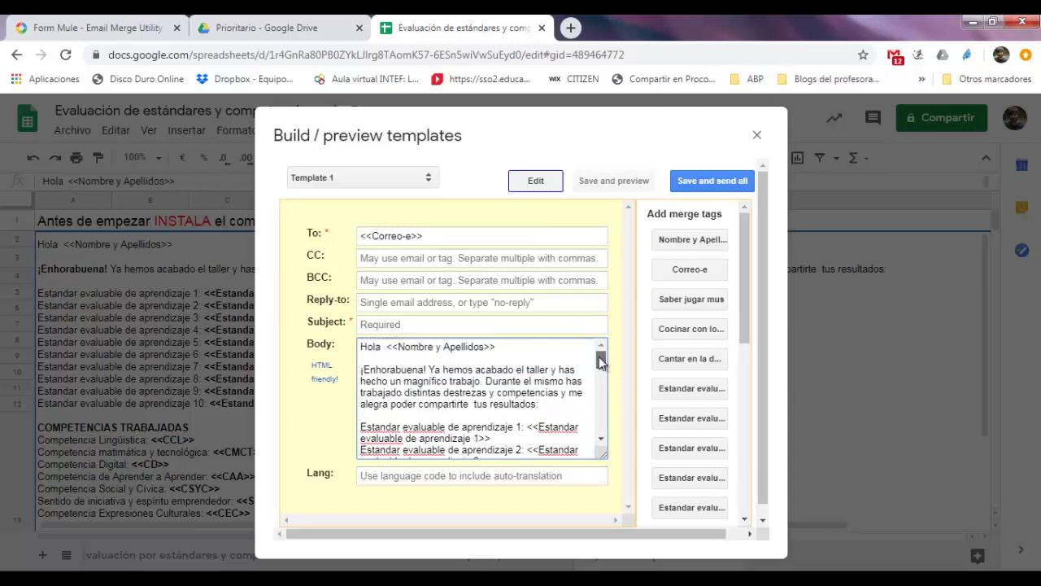
Set the template subject to 'Nota taller'
{"action": "left_click", "coordinate": [435, 329]}
{"action": "type", "text": "Nota taller"}
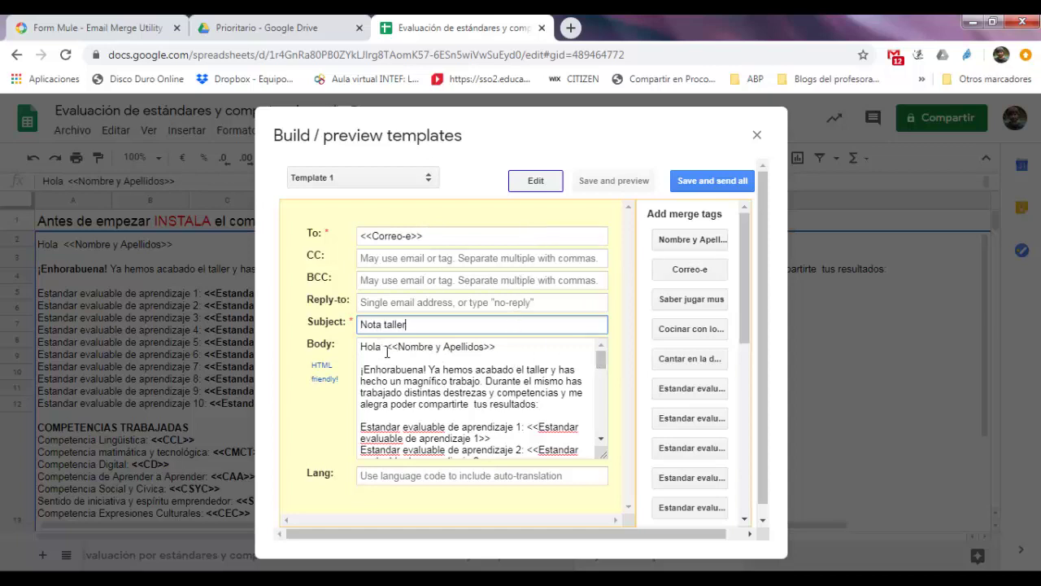
{"action": "left_click_drag", "start_coordinate": [387, 350], "coordinate": [398, 352]}
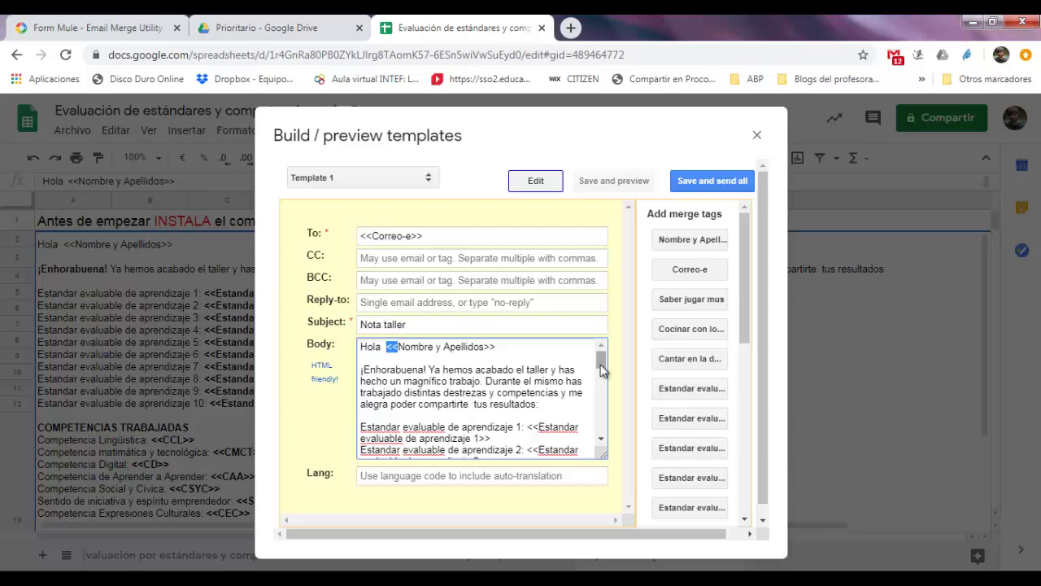
{"action": "left_click_drag", "start_coordinate": [602, 367], "coordinate": [602, 373]}
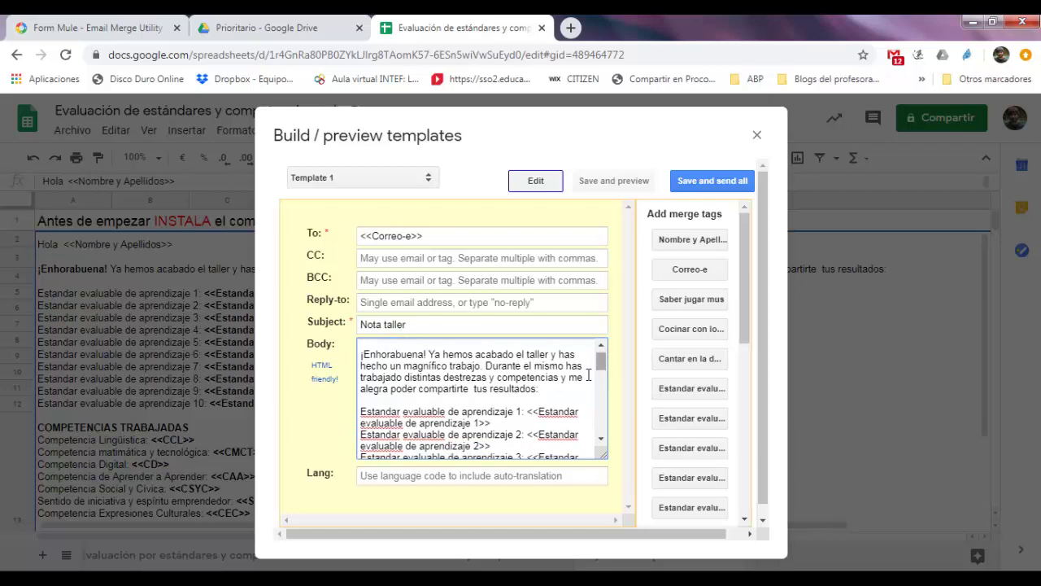
{"action": "left_click_drag", "start_coordinate": [538, 388], "coordinate": [355, 360]}
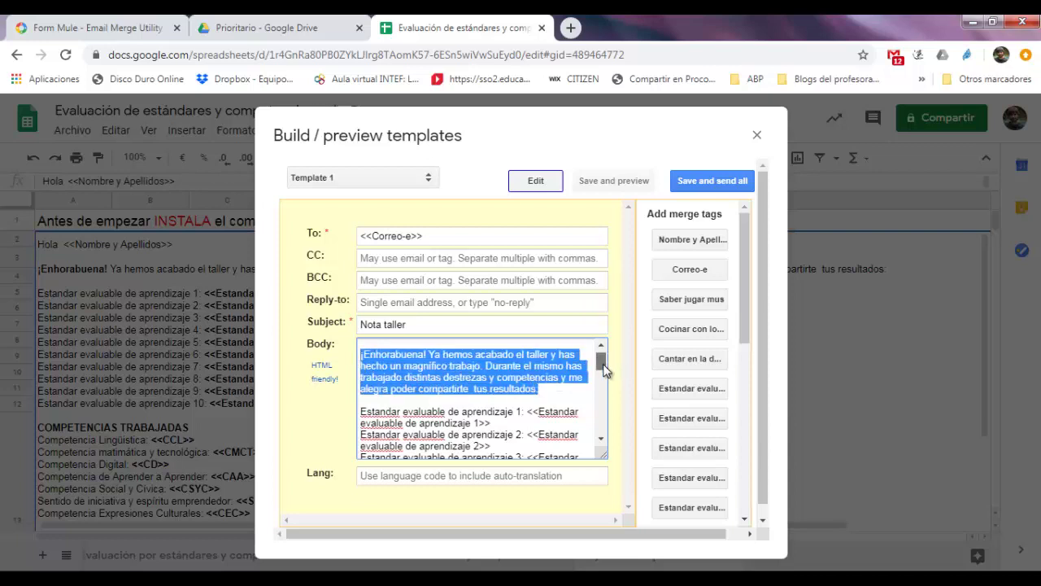
{"action": "left_click_drag", "start_coordinate": [600, 363], "coordinate": [601, 366]}
Replace the first standard's label with 'Saber jugar al mus'
{"action": "left_click", "coordinate": [526, 400]}
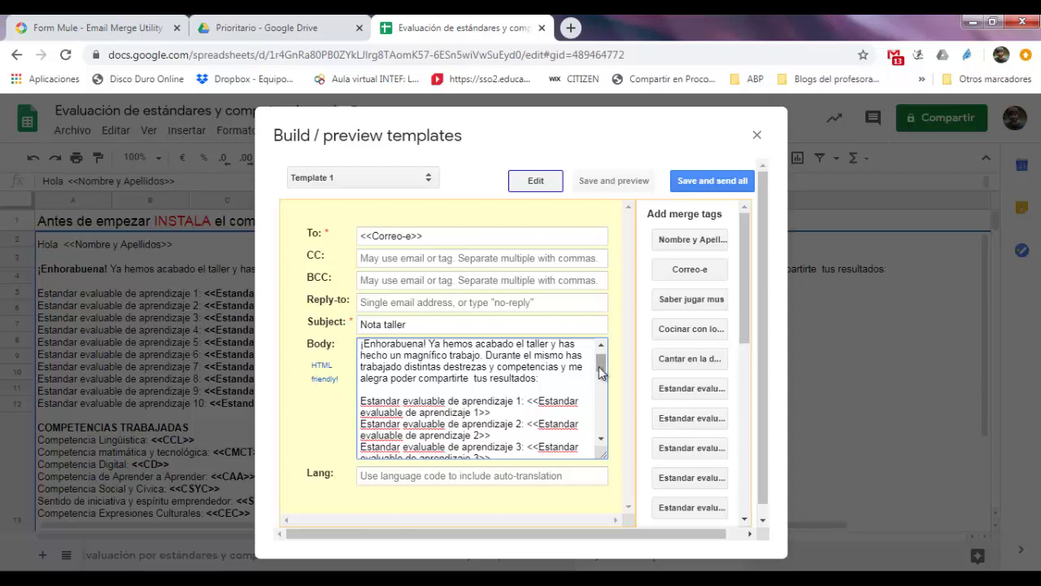
{"action": "left_click_drag", "start_coordinate": [525, 401], "coordinate": [361, 402]}
{"action": "type", "text": "Saber "}
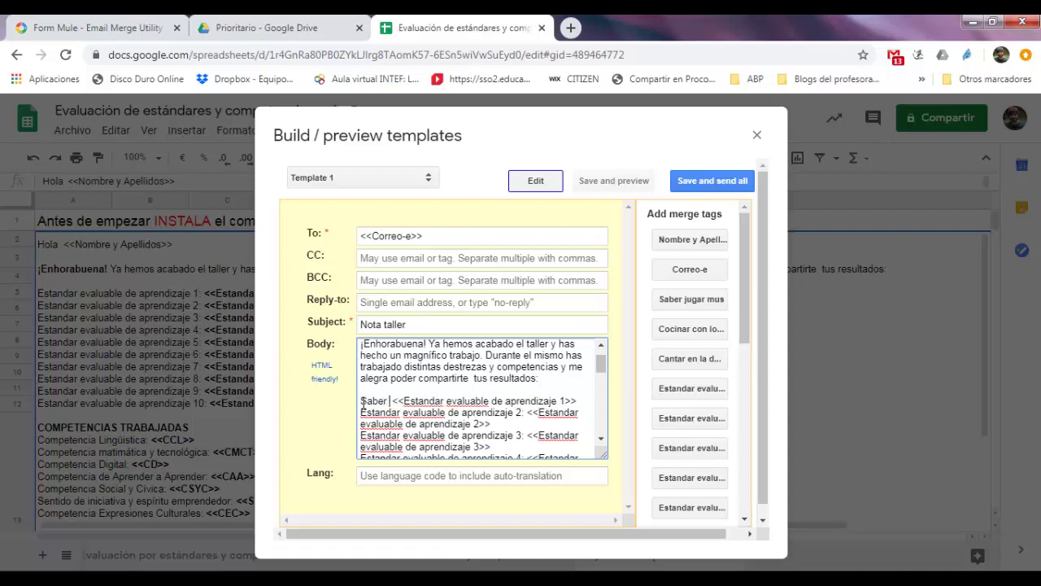
{"action": "type", "text": "jugar al m"}
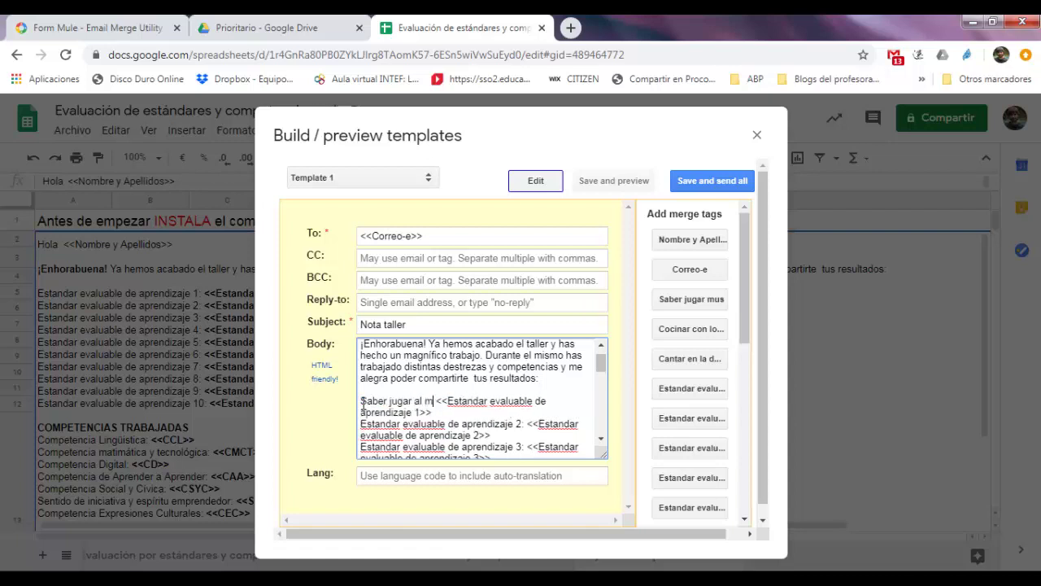
{"action": "type", "text": "us"}
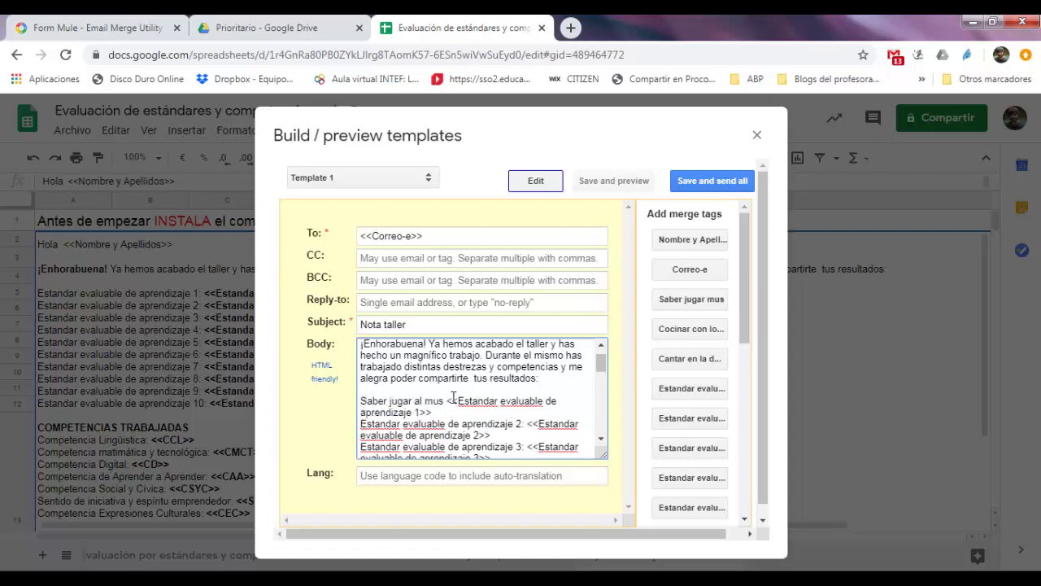
{"action": "left_click_drag", "start_coordinate": [447, 401], "coordinate": [448, 412]}
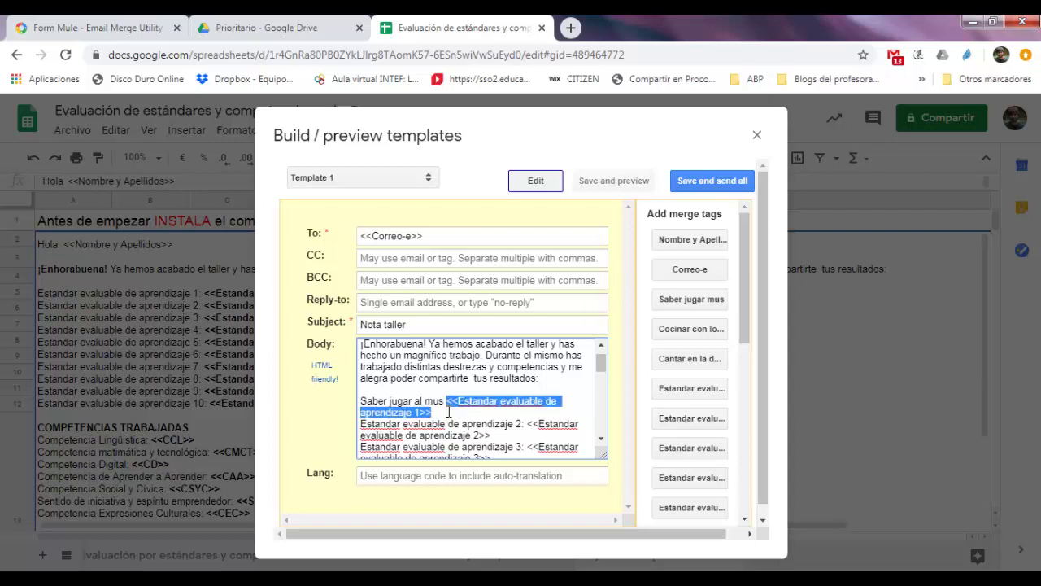
{"action": "left_click_drag", "start_coordinate": [600, 361], "coordinate": [602, 400]}
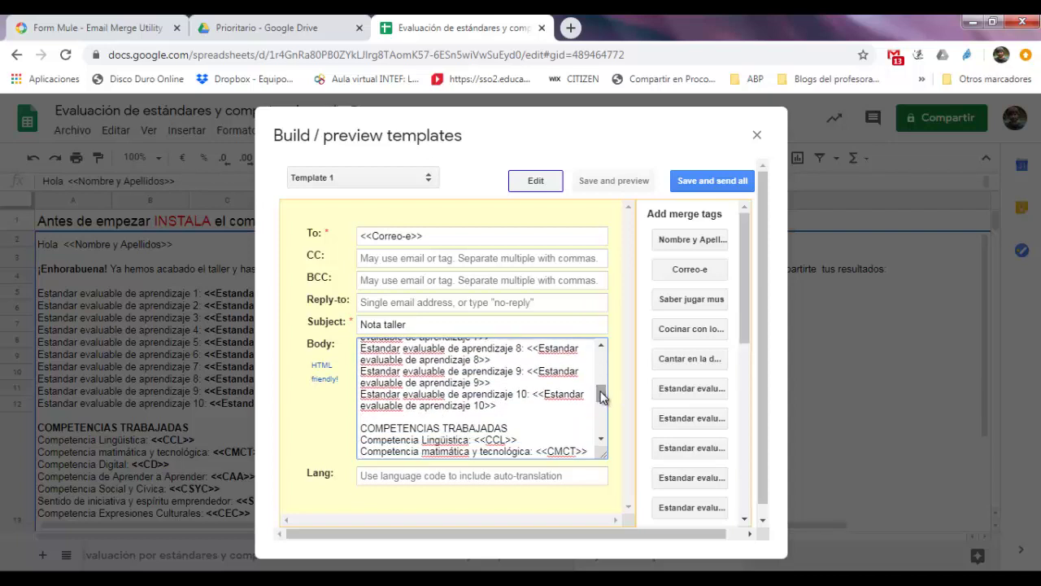
Delete the remaining Estandar evaluable lines, standards 2 through 10, from the body
{"action": "left_click_drag", "start_coordinate": [518, 401], "coordinate": [361, 424]}
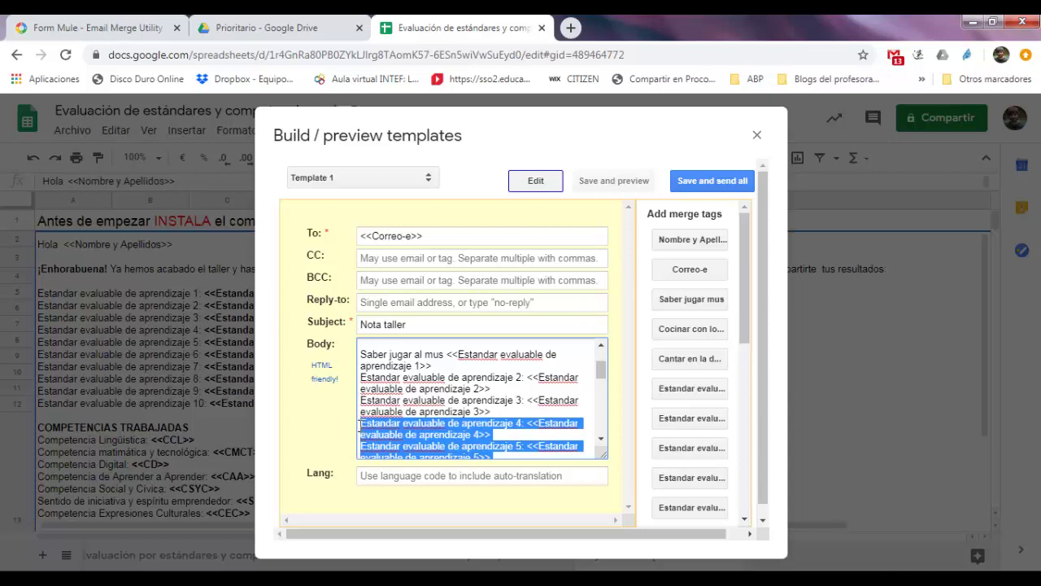
{"action": "key", "text": "BackSpace"}
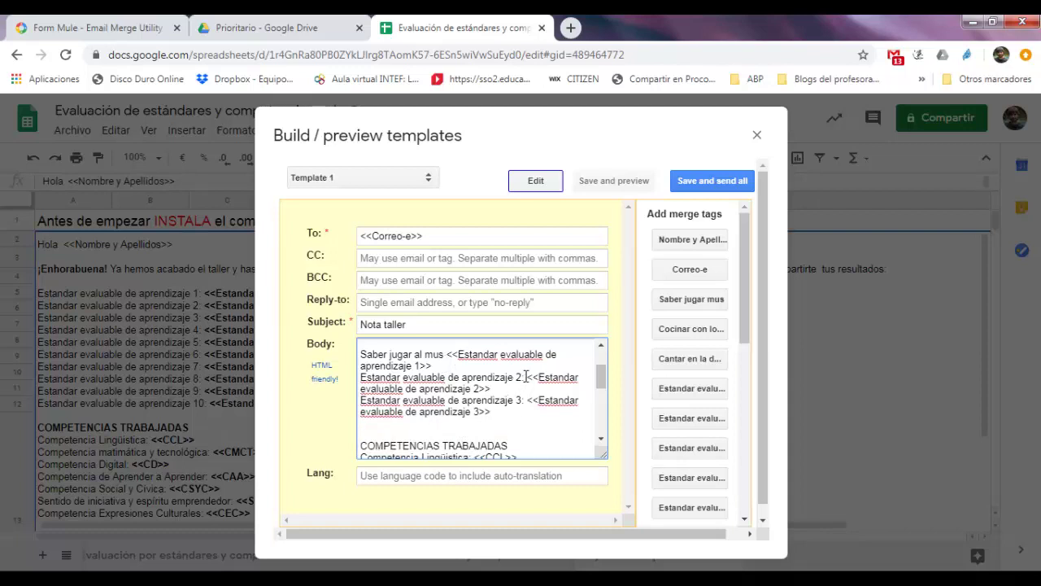
{"action": "left_click_drag", "start_coordinate": [526, 377], "coordinate": [356, 383]}
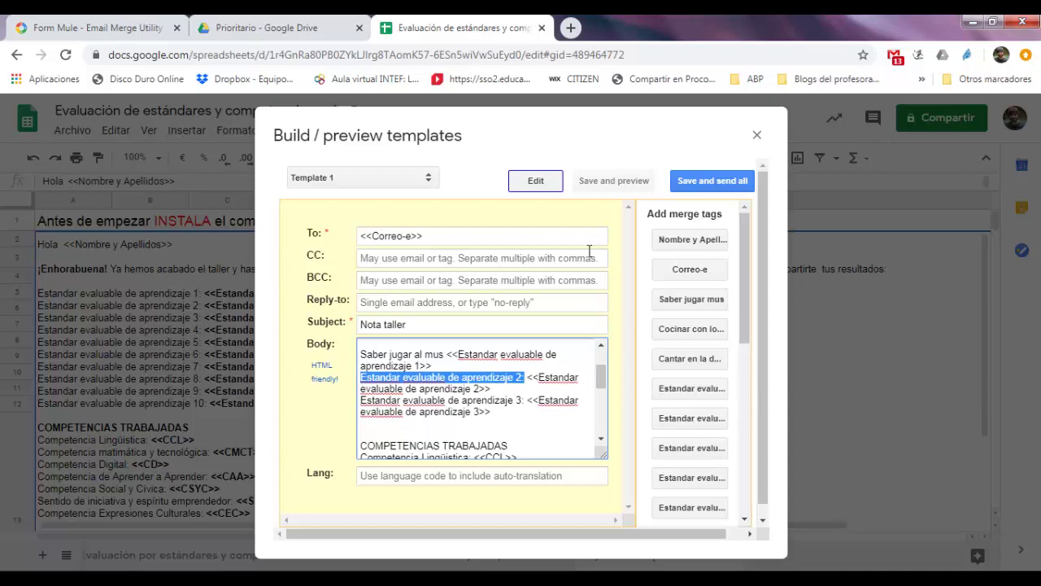
{"action": "left_click_drag", "start_coordinate": [498, 368], "coordinate": [364, 393]}
{"action": "scroll", "coordinate": [600, 371], "scroll_direction": "down", "scroll_amount": 2}
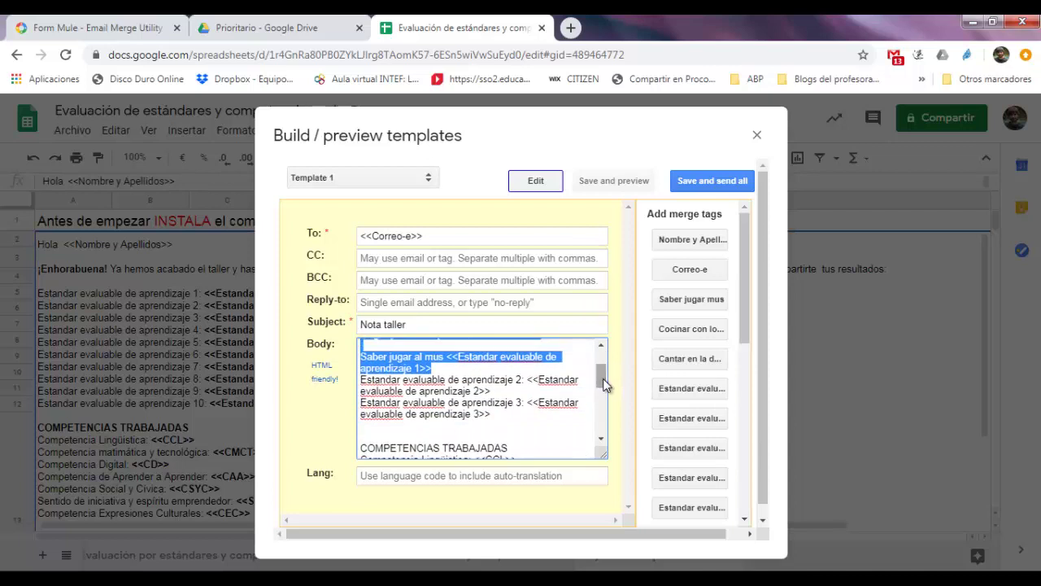
{"action": "left_click_drag", "start_coordinate": [511, 424], "coordinate": [361, 357]}
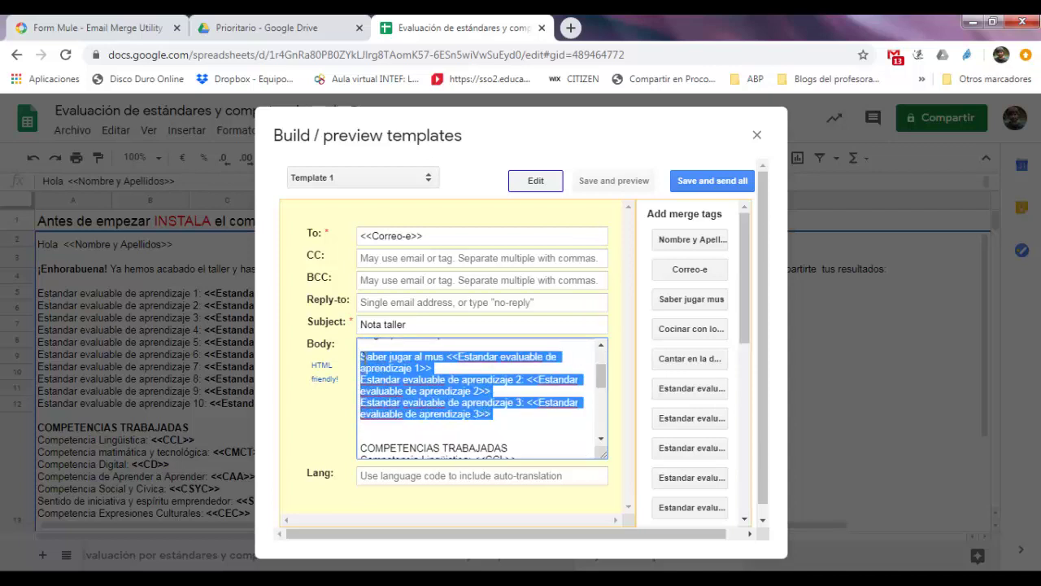
{"action": "key", "text": "BackSpace"}
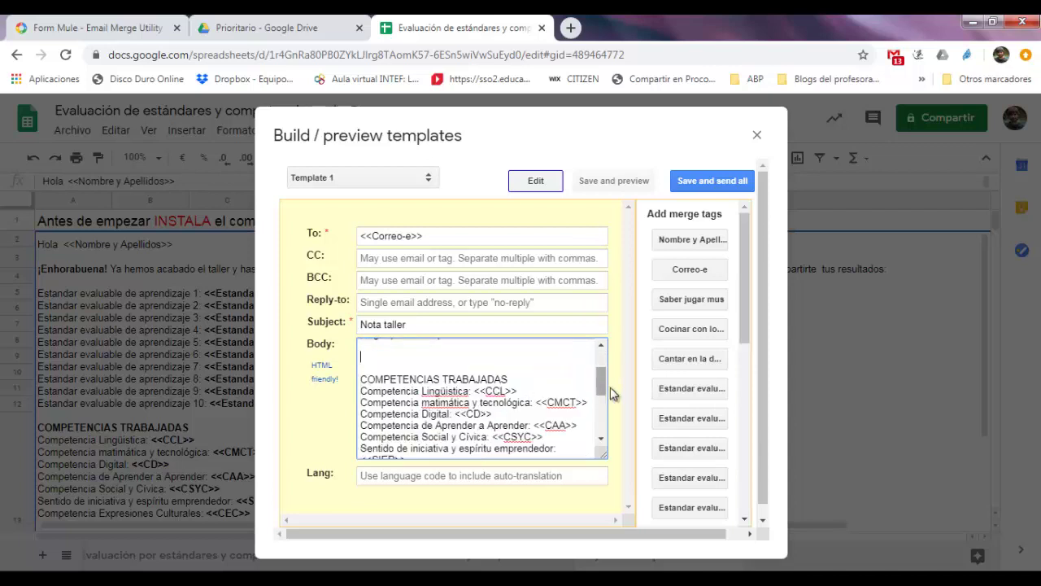
{"action": "left_click_drag", "start_coordinate": [742, 300], "coordinate": [747, 372]}
{"action": "scroll", "coordinate": [745, 375], "scroll_direction": "up", "scroll_amount": 5}
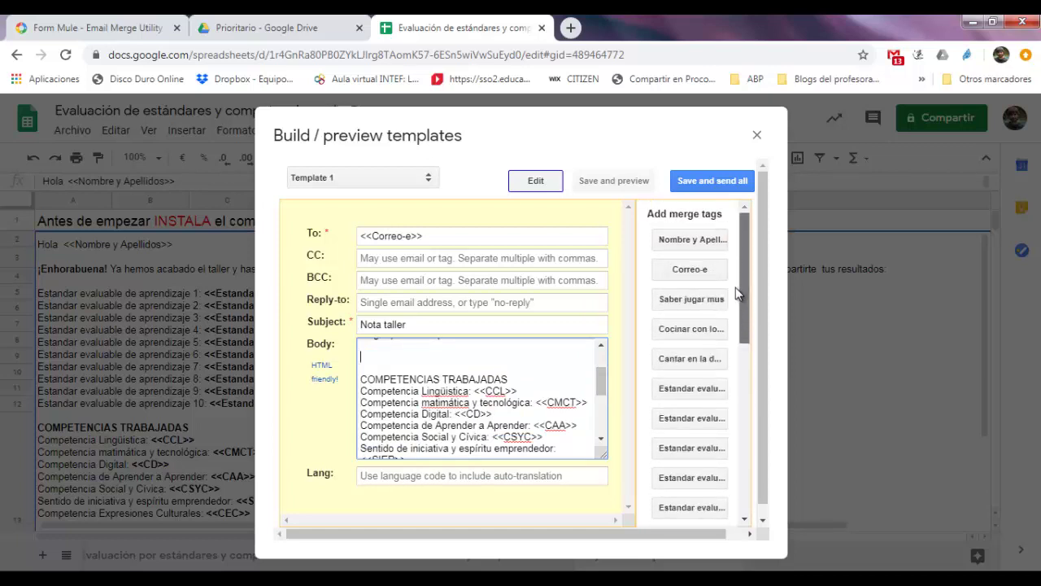
Insert the Saber jugar mus, Cocinar con los ojos cerrados and Cantar en la ducha merge-tag lines
{"action": "left_click", "coordinate": [714, 301]}
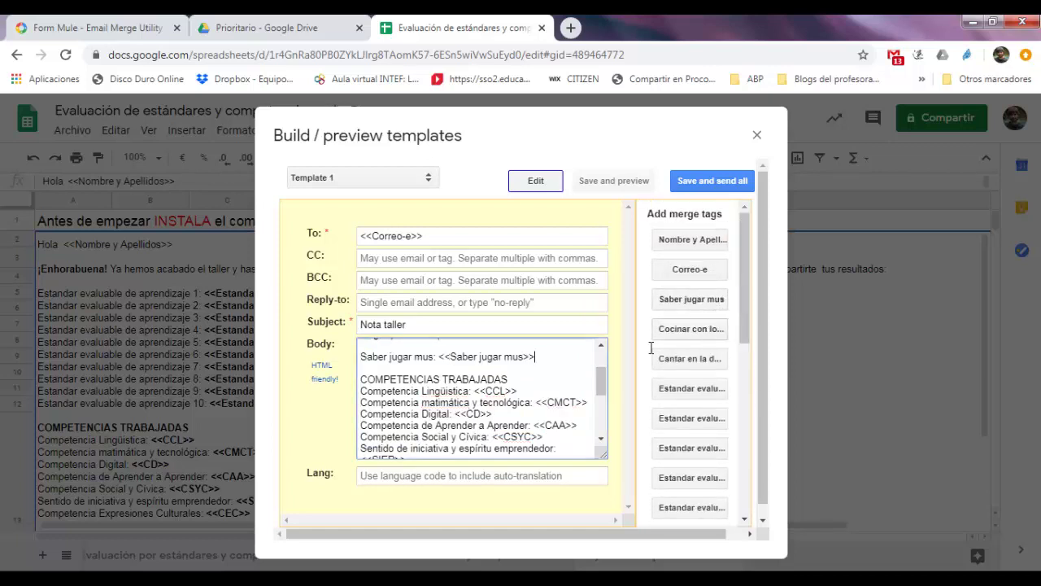
{"action": "key", "text": "Return"}
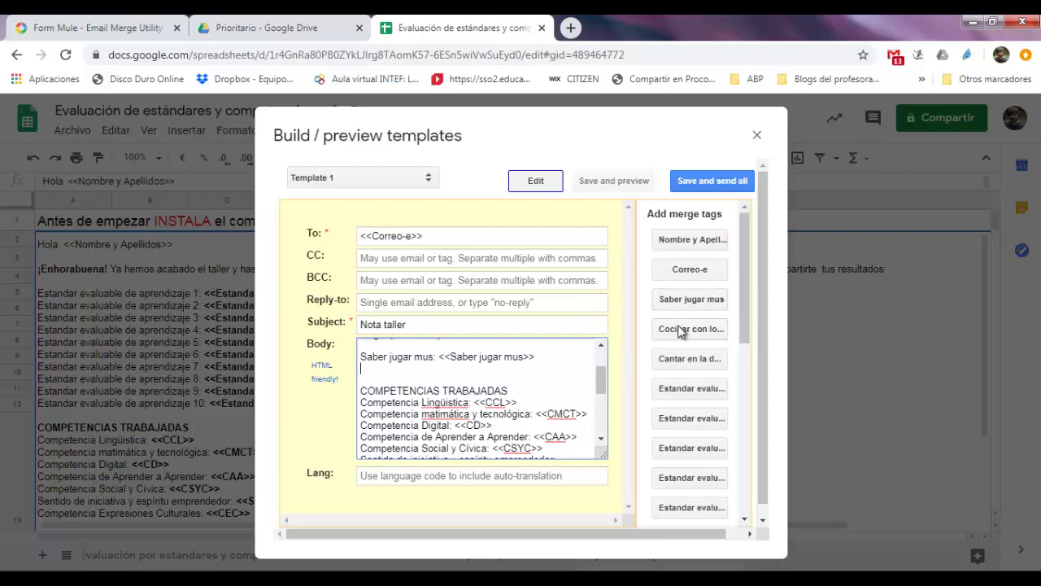
{"action": "left_click", "coordinate": [682, 331]}
{"action": "key", "text": "Return"}
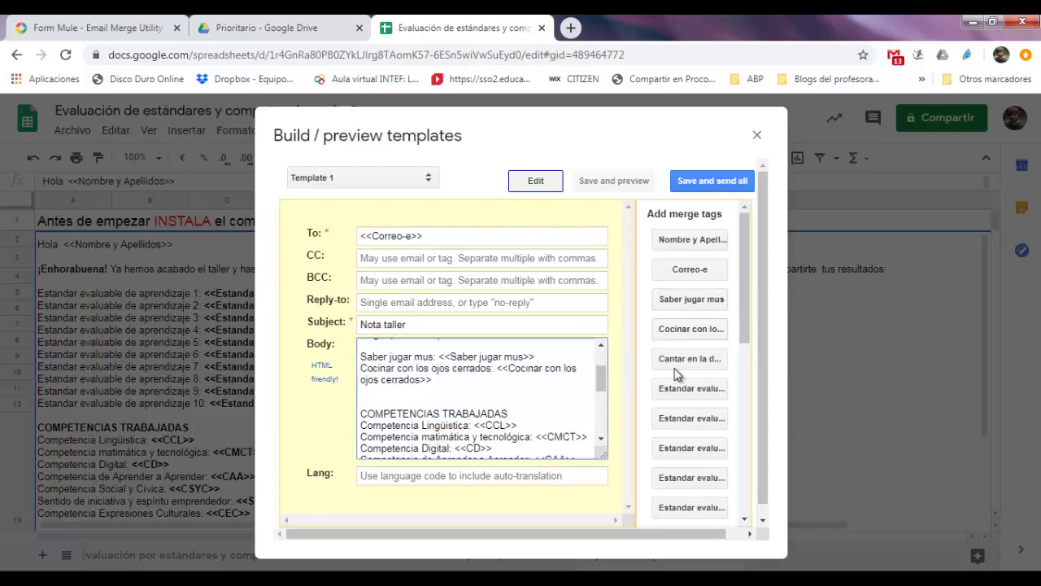
{"action": "left_click", "coordinate": [675, 366]}
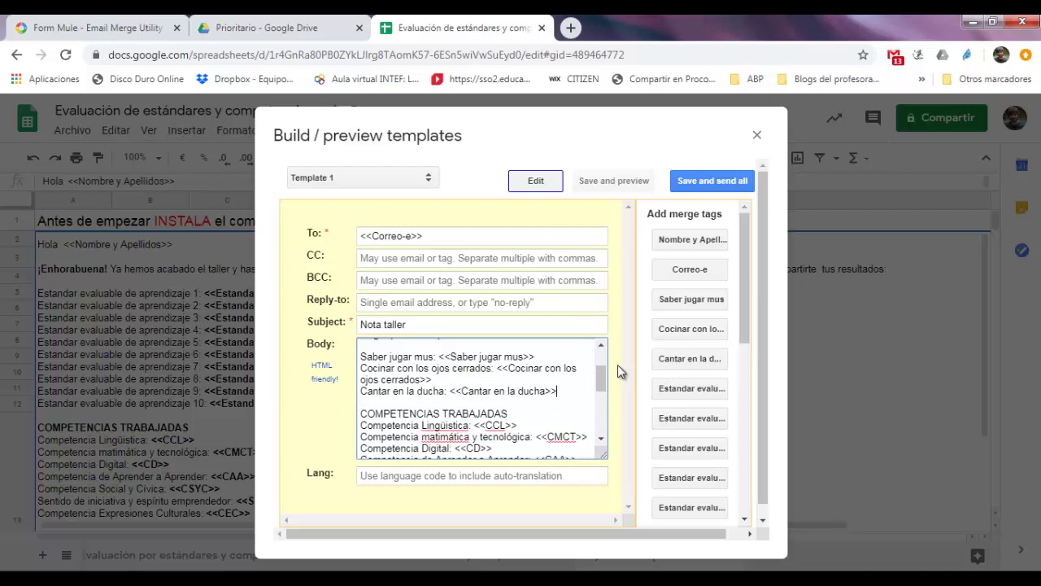
{"action": "scroll", "coordinate": [598, 384], "scroll_direction": "up", "scroll_amount": 3}
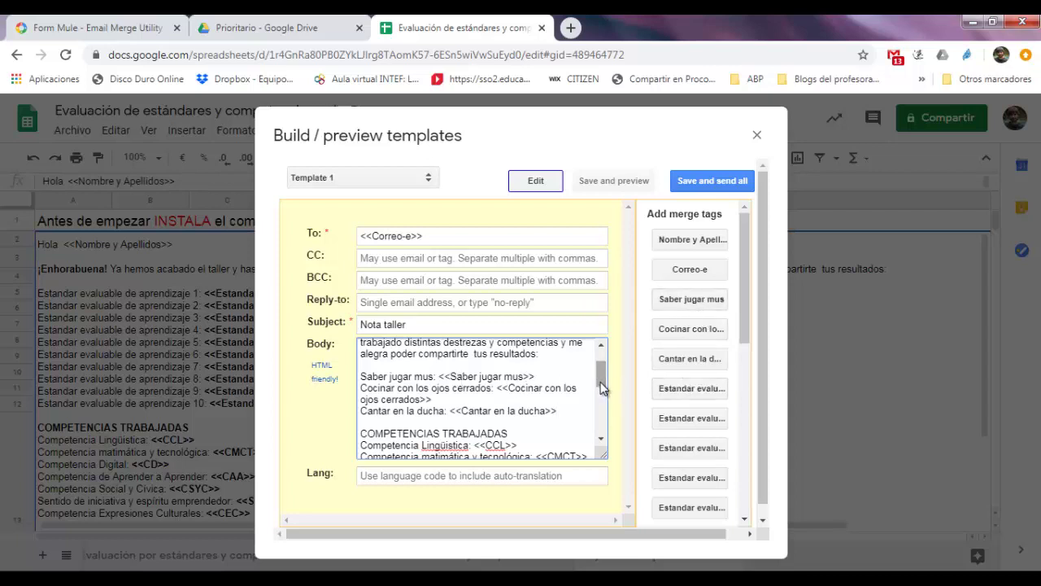
Insert the missing 'e' so the line reads 'Competencia matemática y tecnológica'
{"action": "left_click_drag", "start_coordinate": [602, 389], "coordinate": [600, 404]}
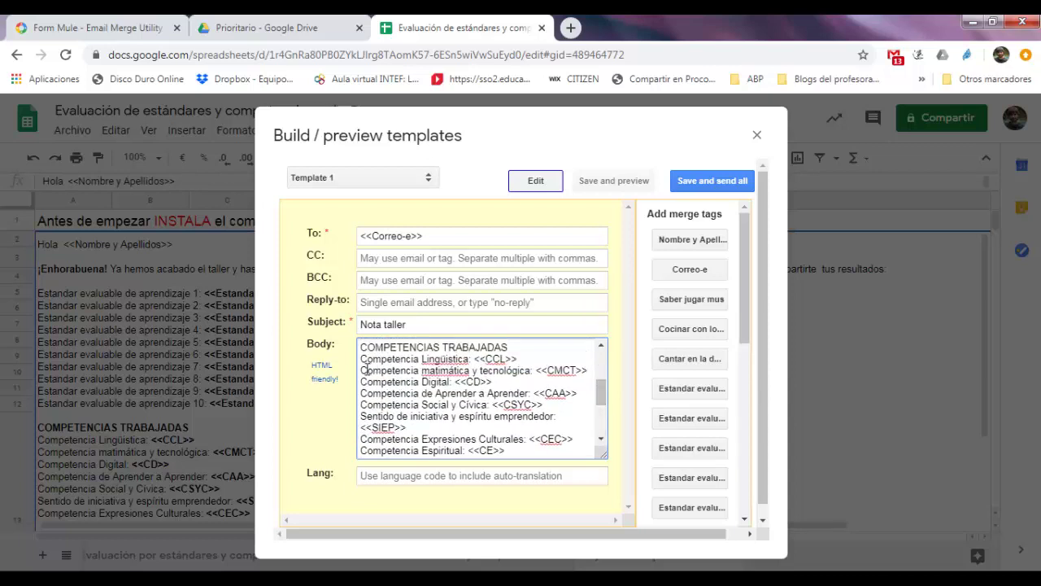
{"action": "left_click_drag", "start_coordinate": [365, 359], "coordinate": [455, 359]}
{"action": "left_click", "coordinate": [453, 367]}
{"action": "type", "text": "e"}
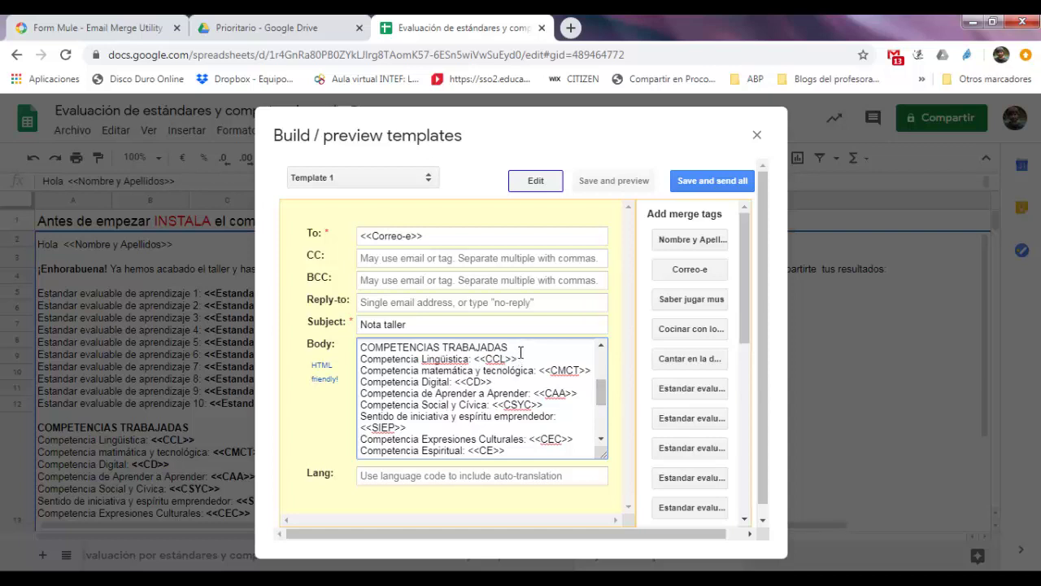
{"action": "key", "text": "ctrl+z"}
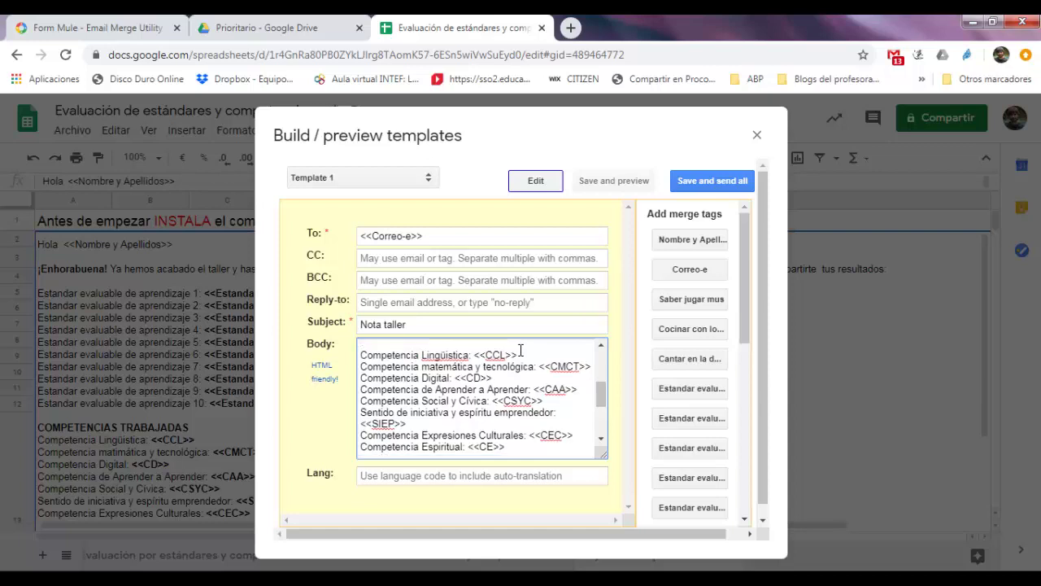
Add a CCL: <<CCL>> merge-tag line to the body, then delete it again
{"action": "left_click_drag", "start_coordinate": [741, 329], "coordinate": [740, 396]}
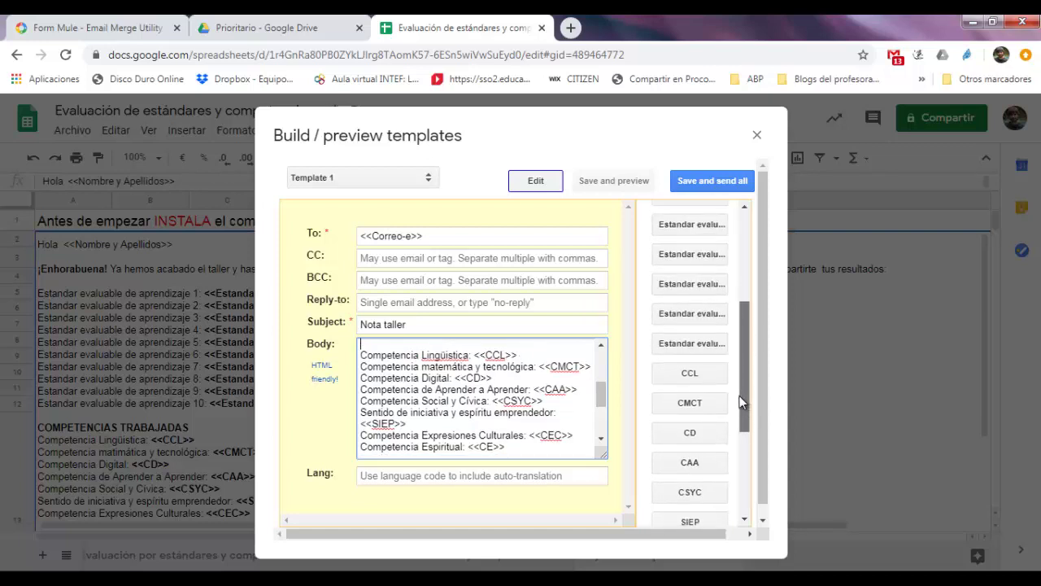
{"action": "left_click", "coordinate": [714, 381]}
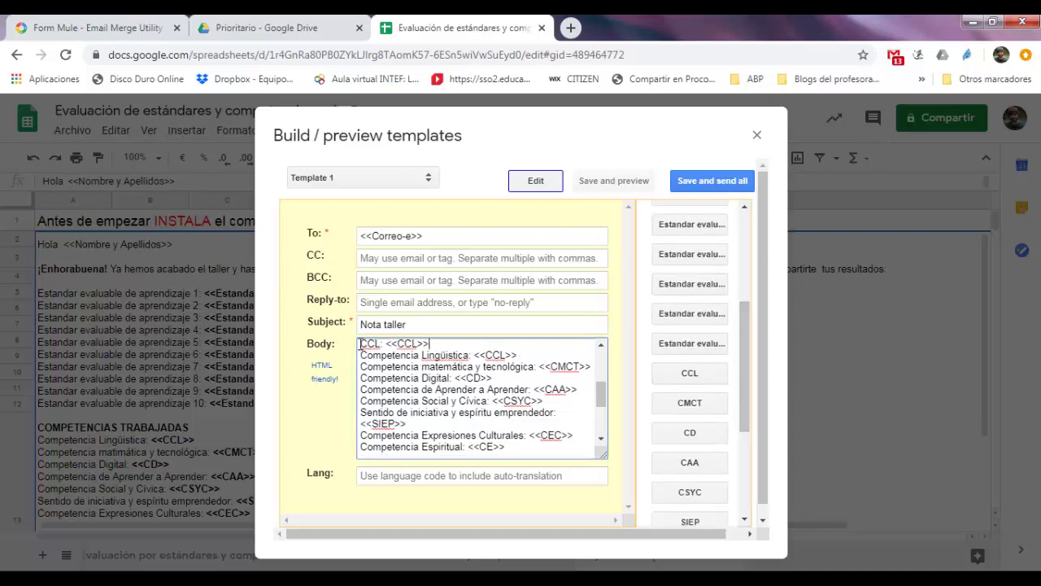
{"action": "left_click_drag", "start_coordinate": [364, 341], "coordinate": [379, 353]}
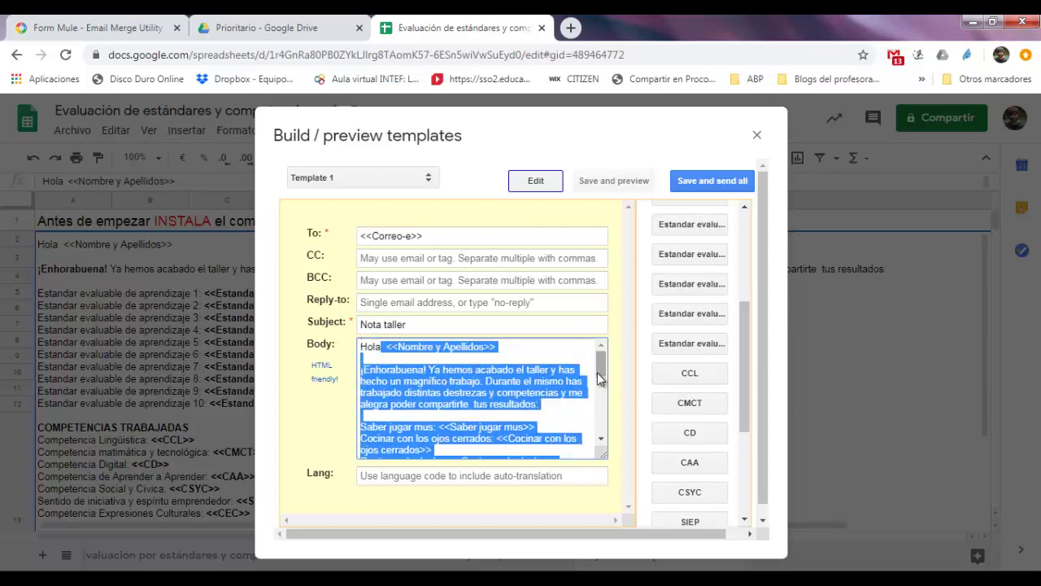
{"action": "scroll", "coordinate": [598, 373], "scroll_direction": "down", "scroll_amount": 3}
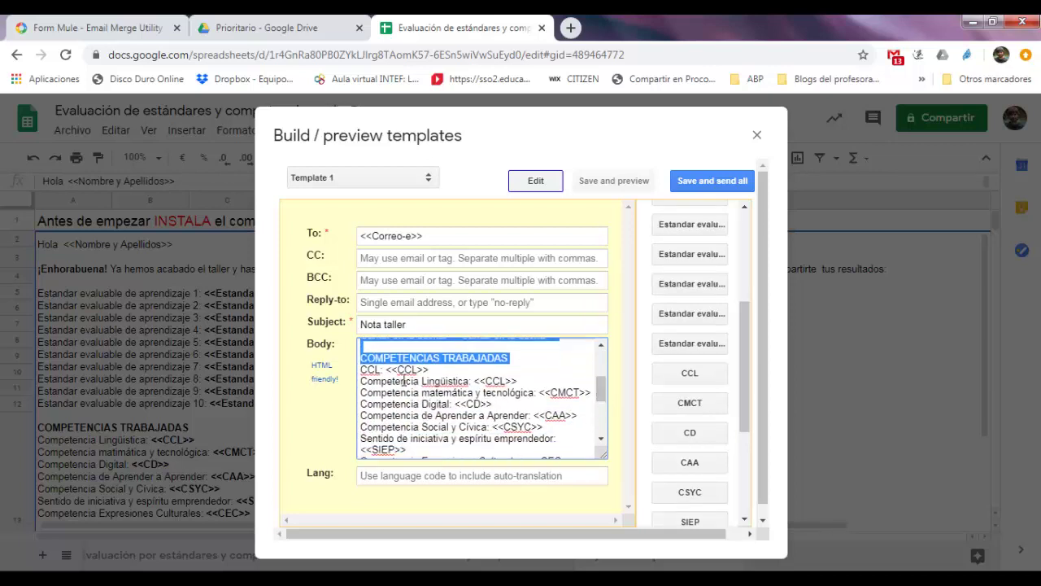
{"action": "left_click", "coordinate": [375, 373]}
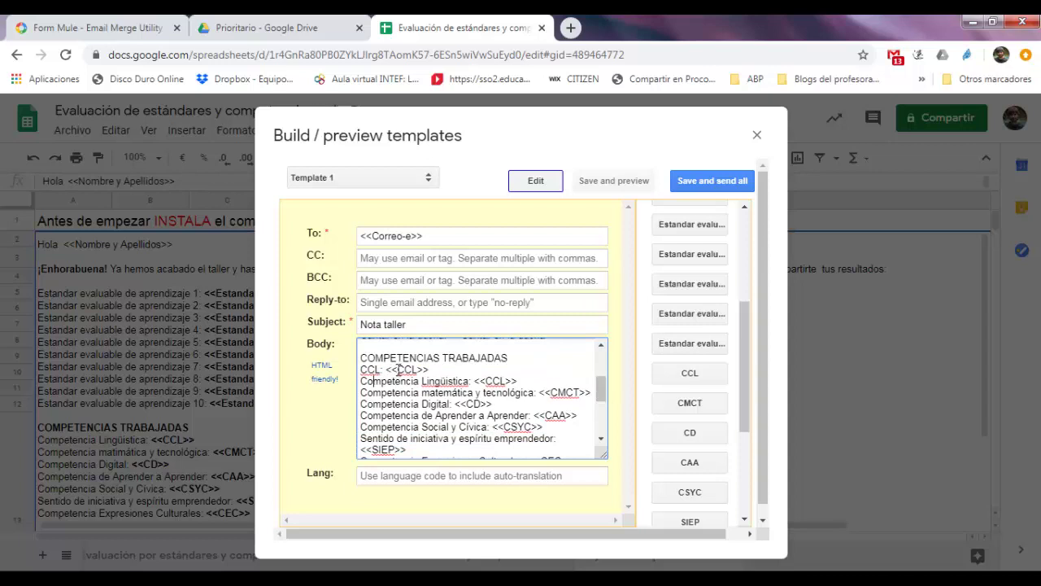
{"action": "left_click_drag", "start_coordinate": [398, 369], "coordinate": [386, 369]}
{"action": "left_click", "coordinate": [384, 369]}
{"action": "left_click_drag", "start_coordinate": [388, 370], "coordinate": [392, 369]}
{"action": "triple_click", "coordinate": [423, 377]}
{"action": "key", "text": "BackSpace"}
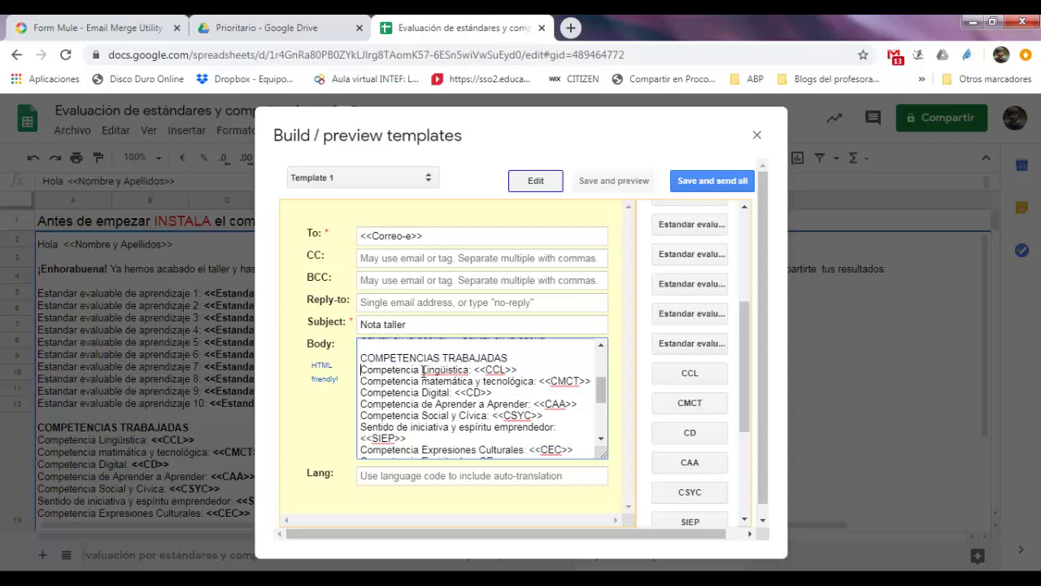
{"action": "left_click", "coordinate": [604, 415]}
{"action": "left_click_drag", "start_coordinate": [604, 415], "coordinate": [602, 431]}
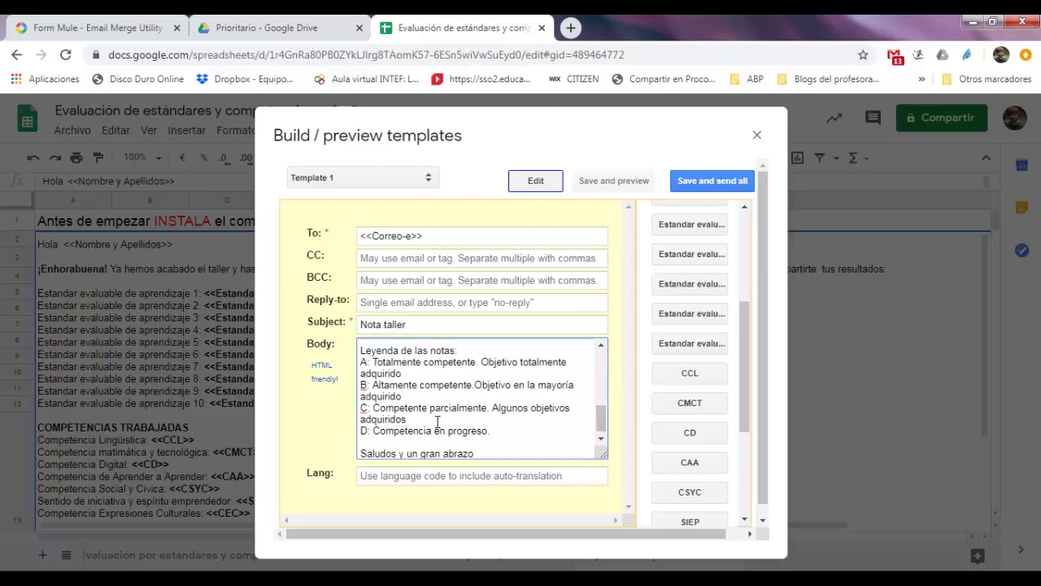
{"action": "left_click_drag", "start_coordinate": [606, 419], "coordinate": [601, 358]}
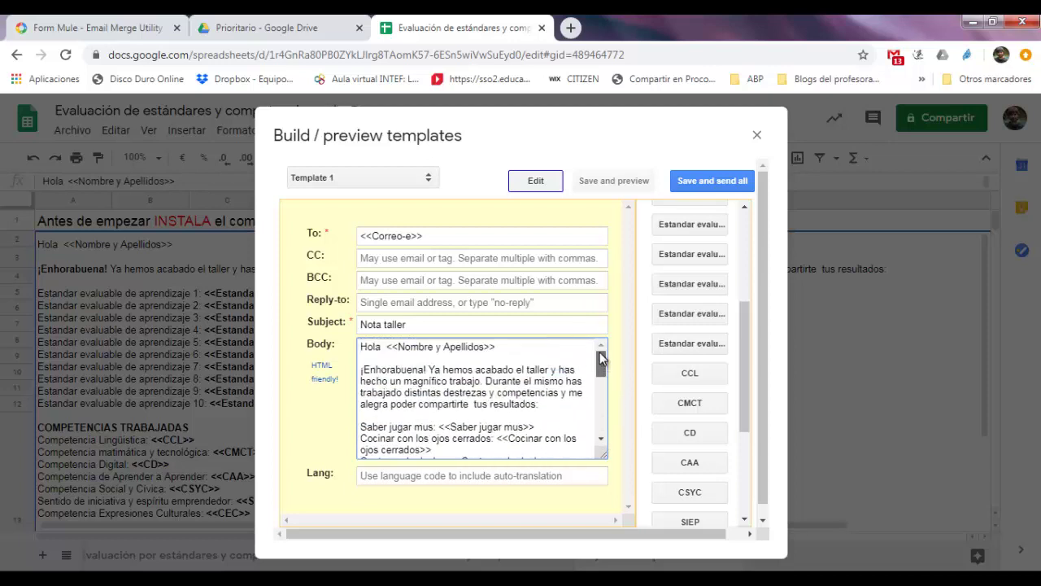
Save Template 1, review the merged student email previews, and send them all
{"action": "left_click", "coordinate": [705, 180]}
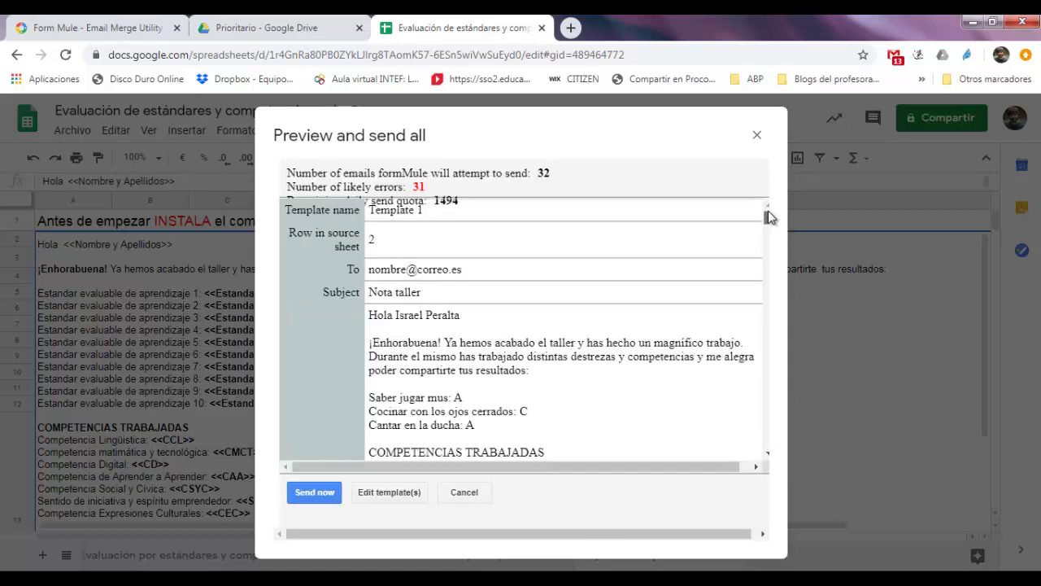
{"action": "left_click_drag", "start_coordinate": [771, 215], "coordinate": [768, 211]}
{"action": "double_click", "coordinate": [376, 269]}
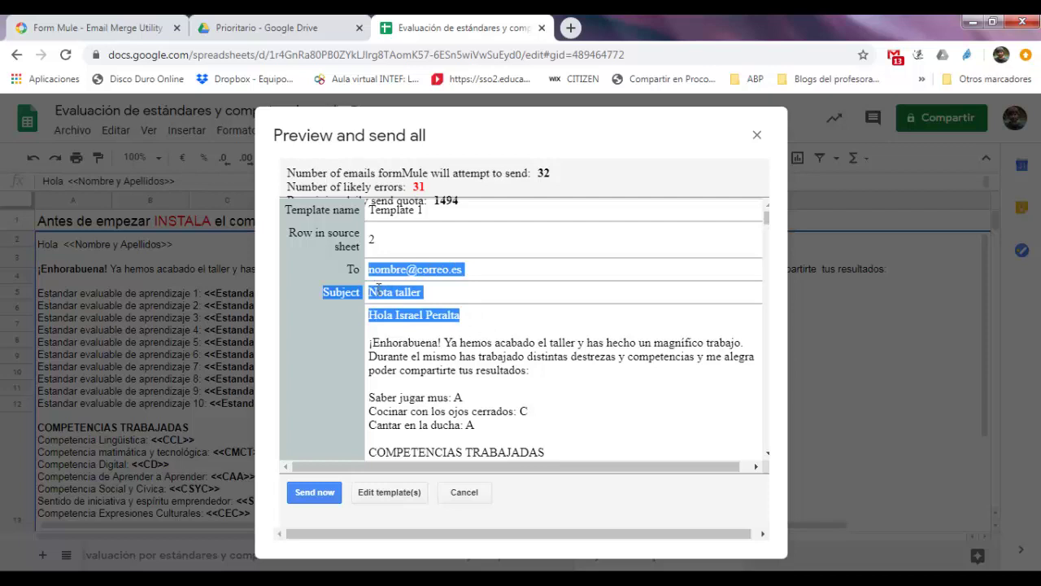
{"action": "left_click", "coordinate": [463, 323]}
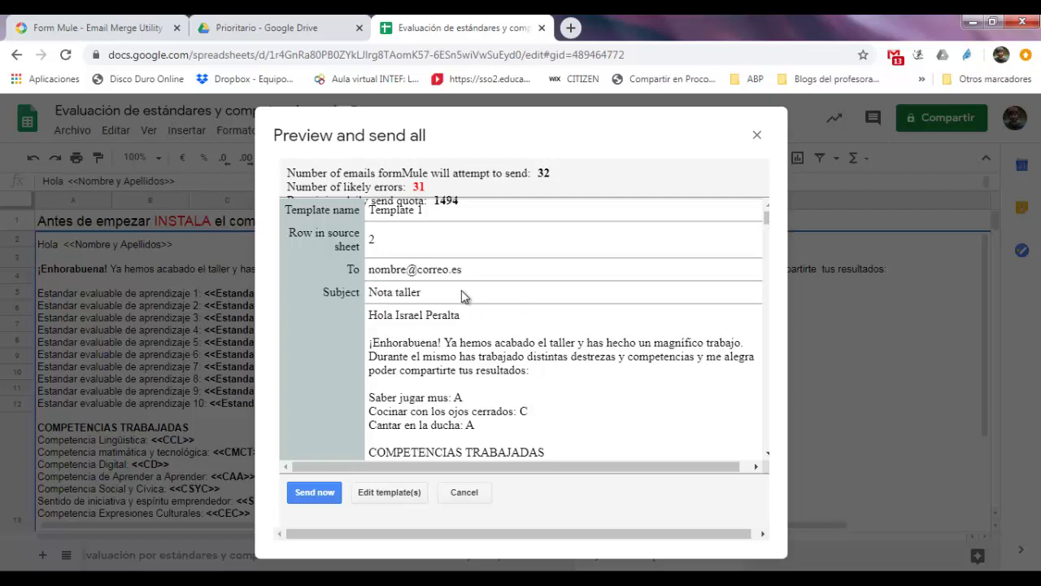
{"action": "scroll", "coordinate": [769, 227], "scroll_direction": "down", "scroll_amount": 2}
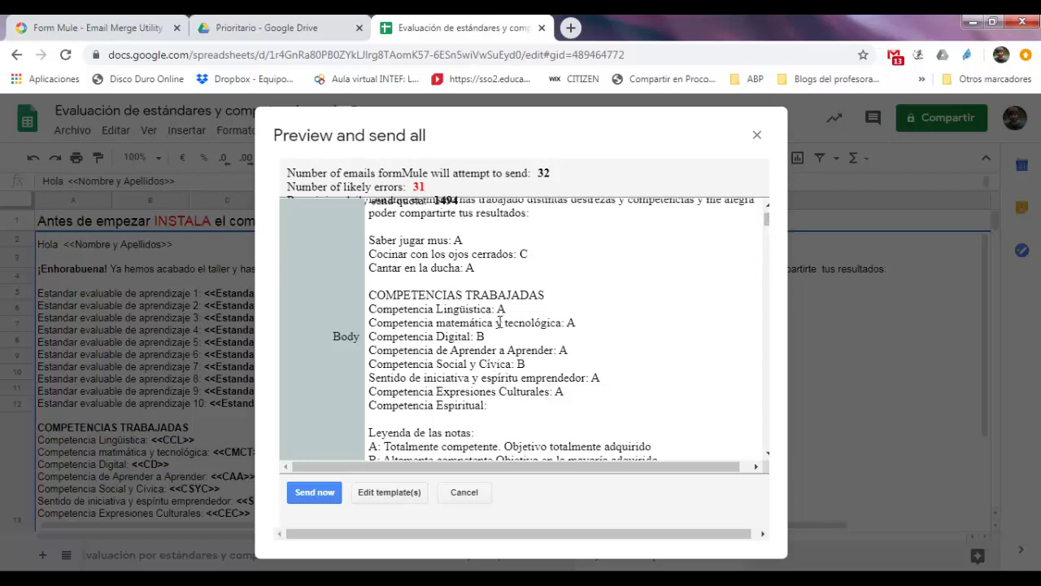
{"action": "left_click_drag", "start_coordinate": [766, 221], "coordinate": [768, 229]}
{"action": "scroll", "coordinate": [767, 228], "scroll_direction": "down", "scroll_amount": 2}
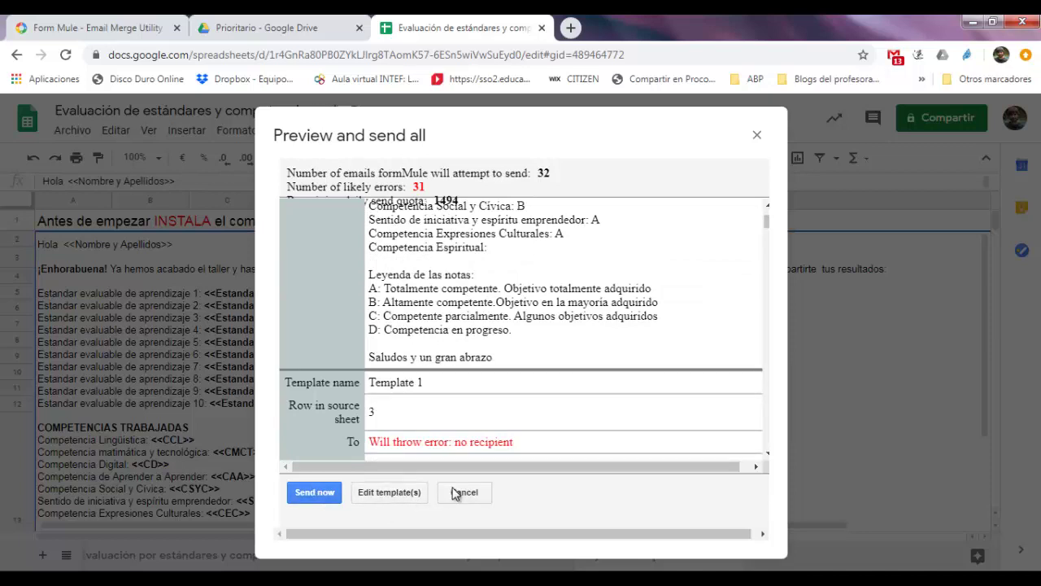
{"action": "left_click", "coordinate": [324, 494]}
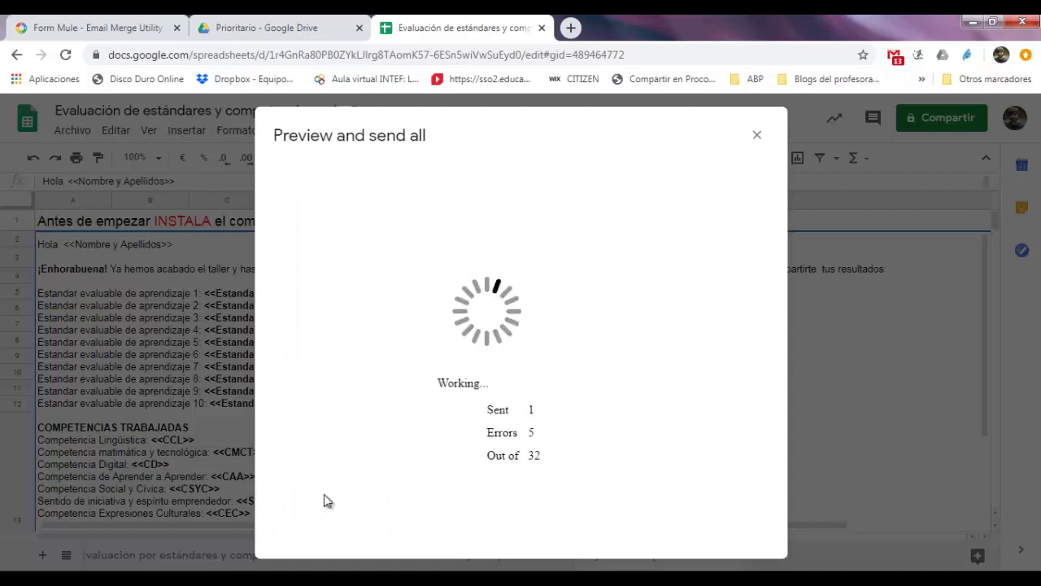
Return to the Evaluación por estándares y competencias sheet and scroll to the Template 1 - Send Status column BA
{"action": "left_click", "coordinate": [757, 136]}
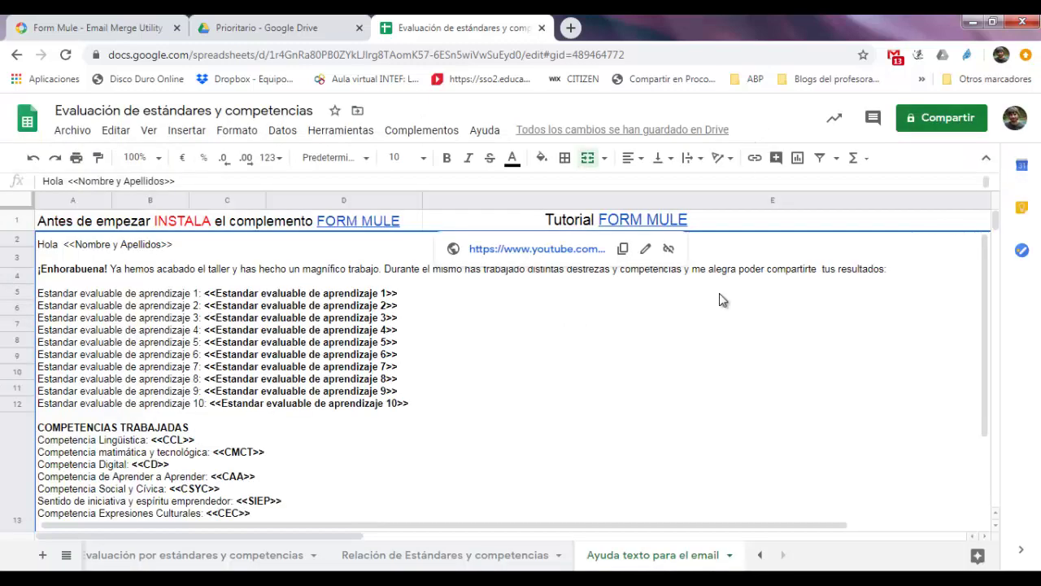
{"action": "left_click", "coordinate": [195, 565]}
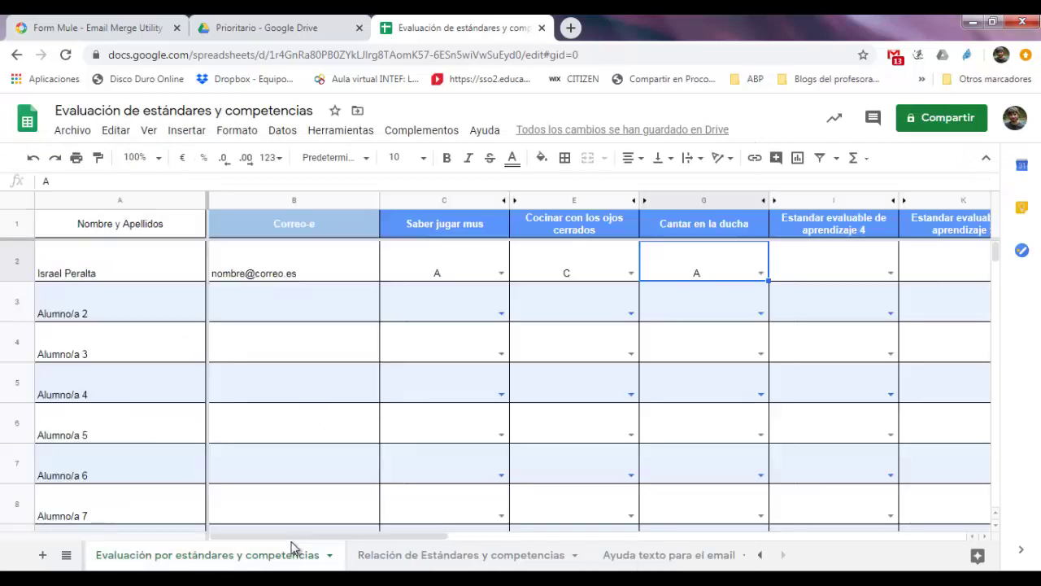
{"action": "left_click_drag", "start_coordinate": [295, 536], "coordinate": [911, 545]}
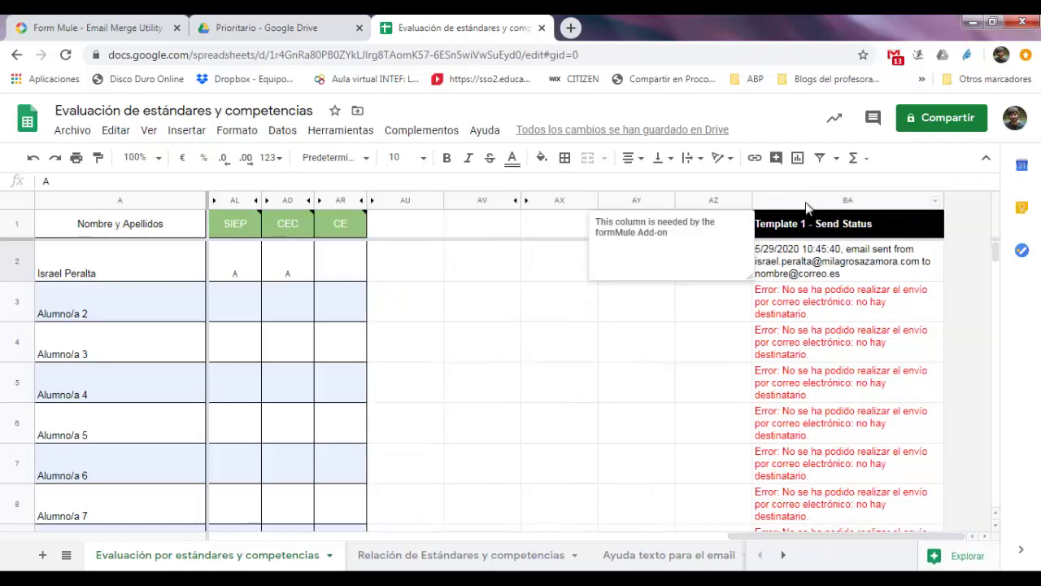
Clear column BA's Send Status results and return to the first student's row at cell A2
{"action": "right_click", "coordinate": [848, 200]}
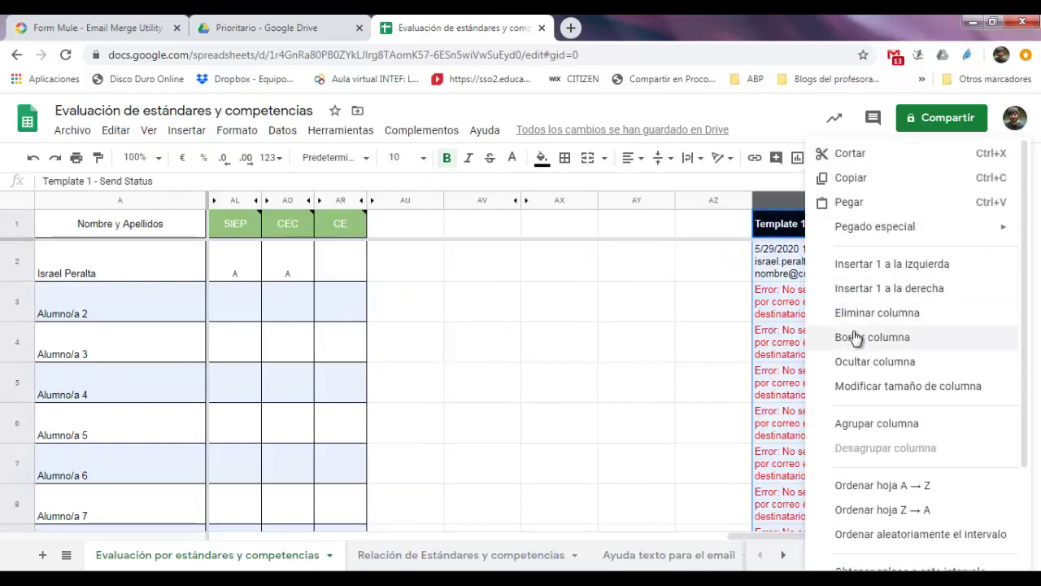
{"action": "left_click", "coordinate": [858, 340]}
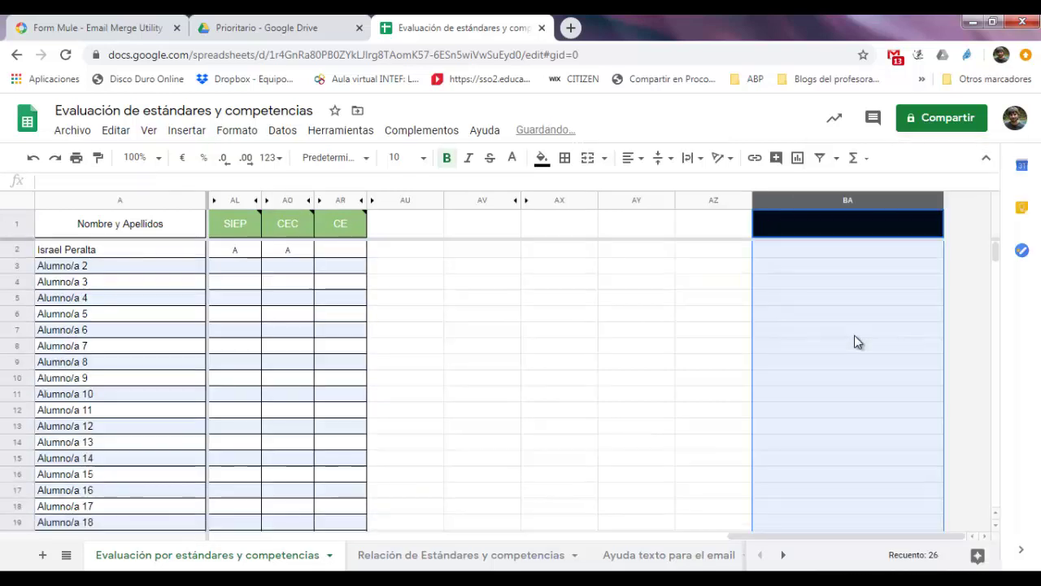
{"action": "left_click_drag", "start_coordinate": [855, 537], "coordinate": [336, 537]}
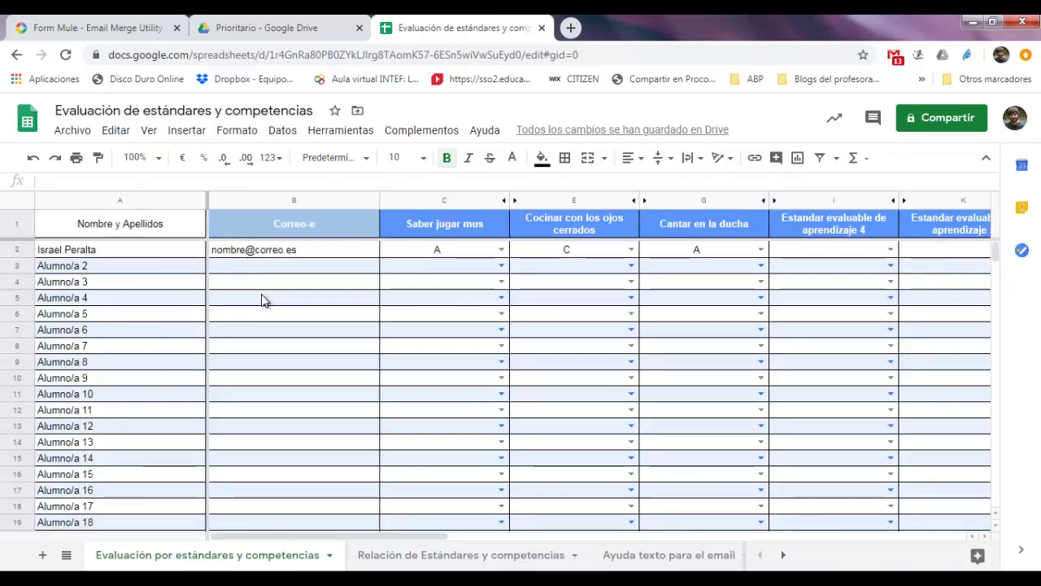
{"action": "left_click", "coordinate": [253, 257]}
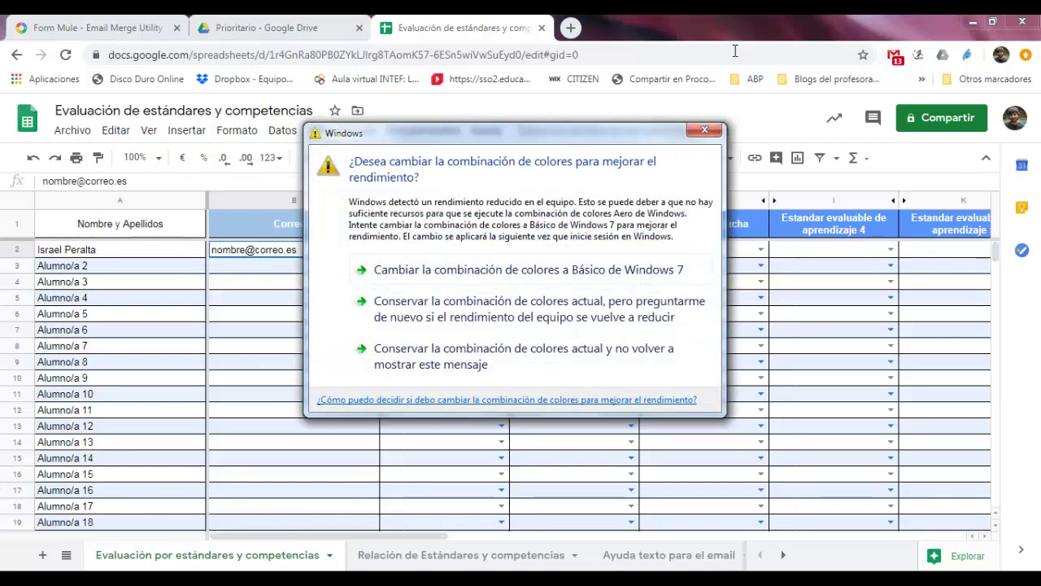
{"action": "left_click", "coordinate": [714, 131]}
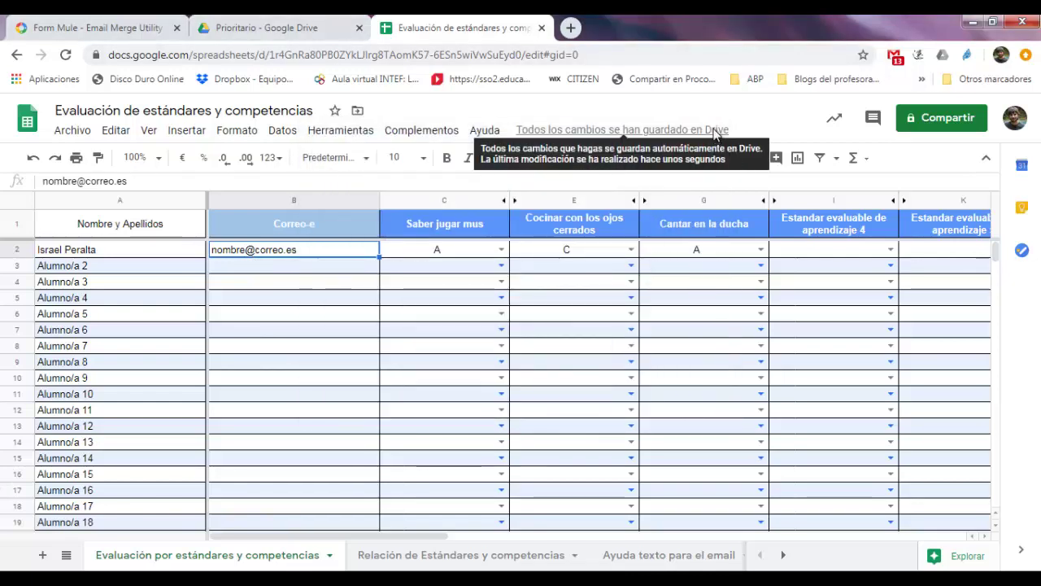
{"action": "left_click", "coordinate": [151, 256]}
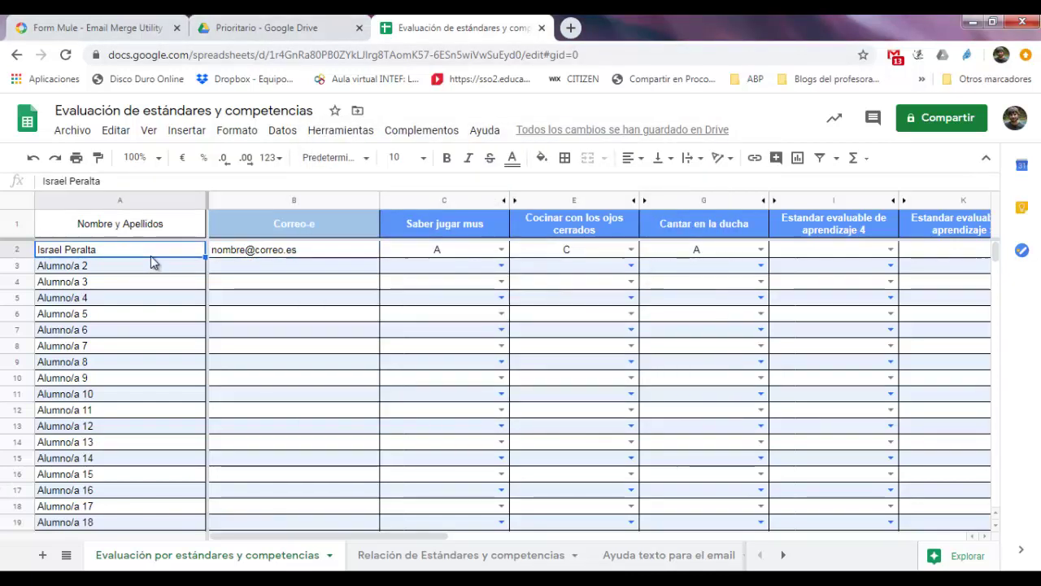